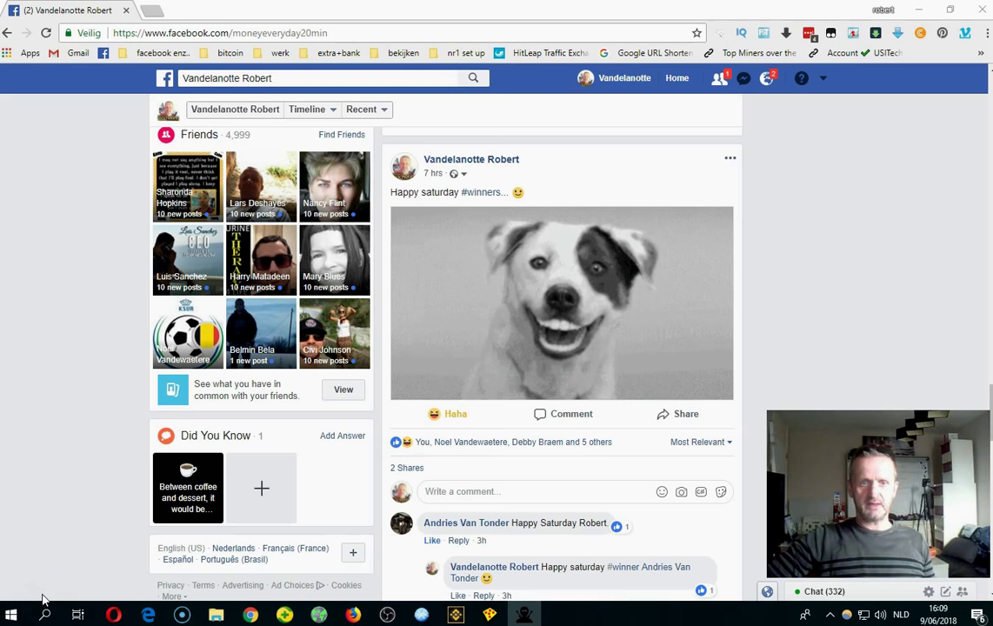
# Step: Open instagram.com in a new browser tab and dismiss the cookie notice
pyautogui.click(152, 12)
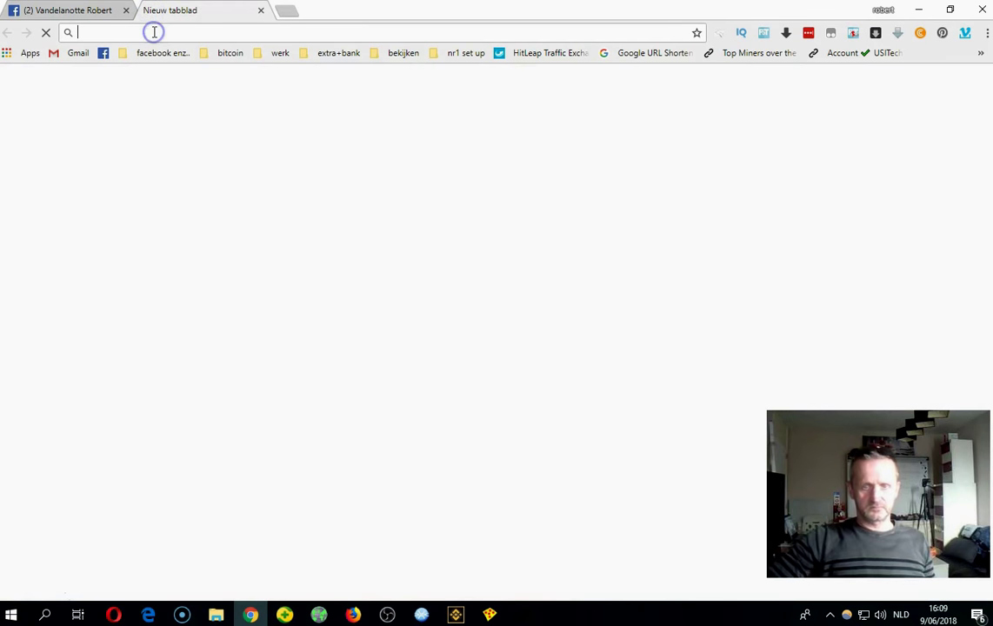
pyautogui.write('in')
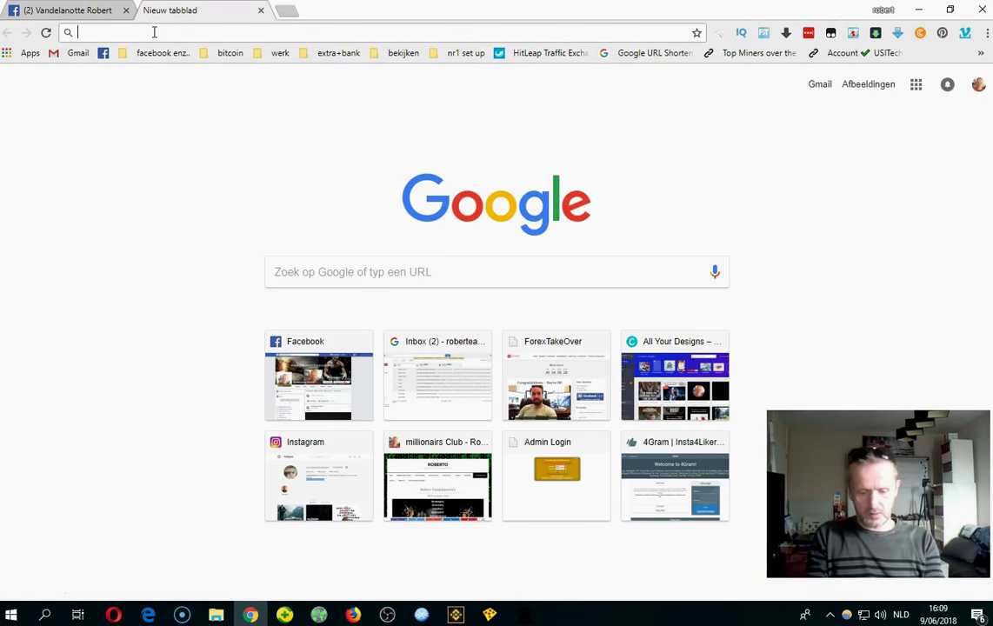
pyautogui.write('sta')
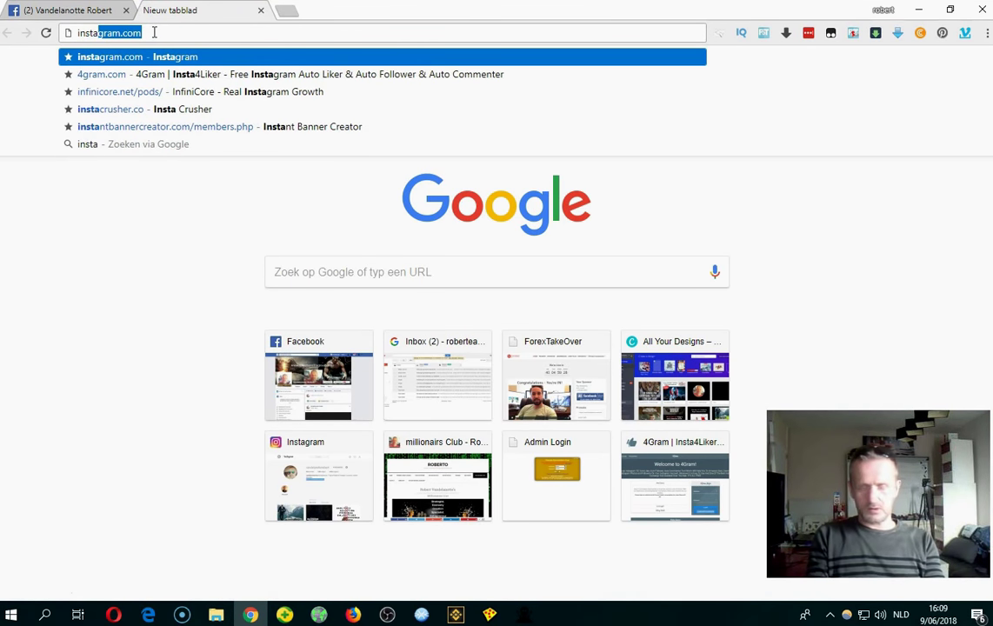
pyautogui.press('Return')
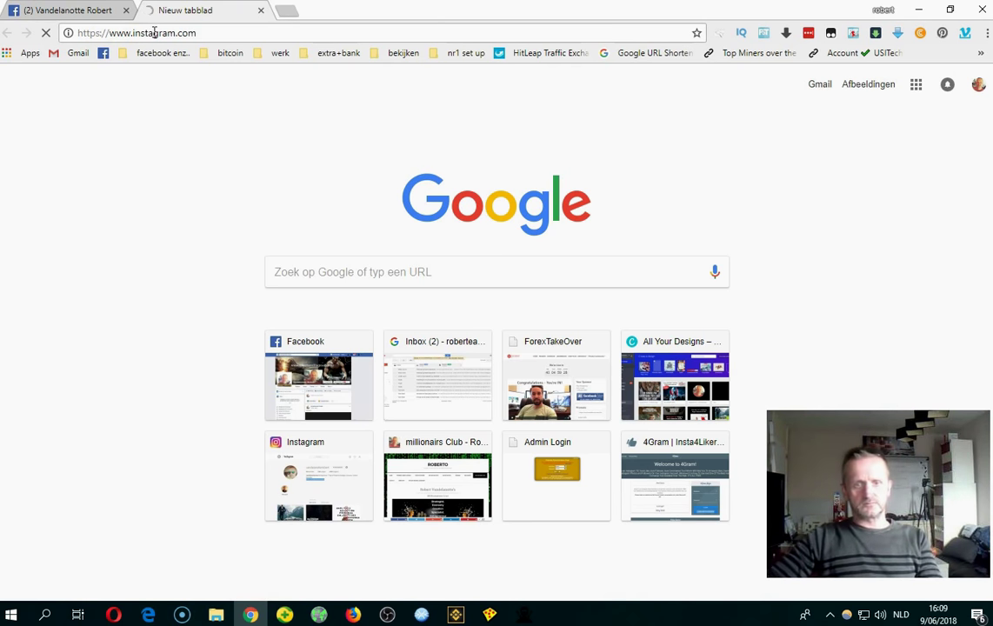
pyautogui.click(149, 146)
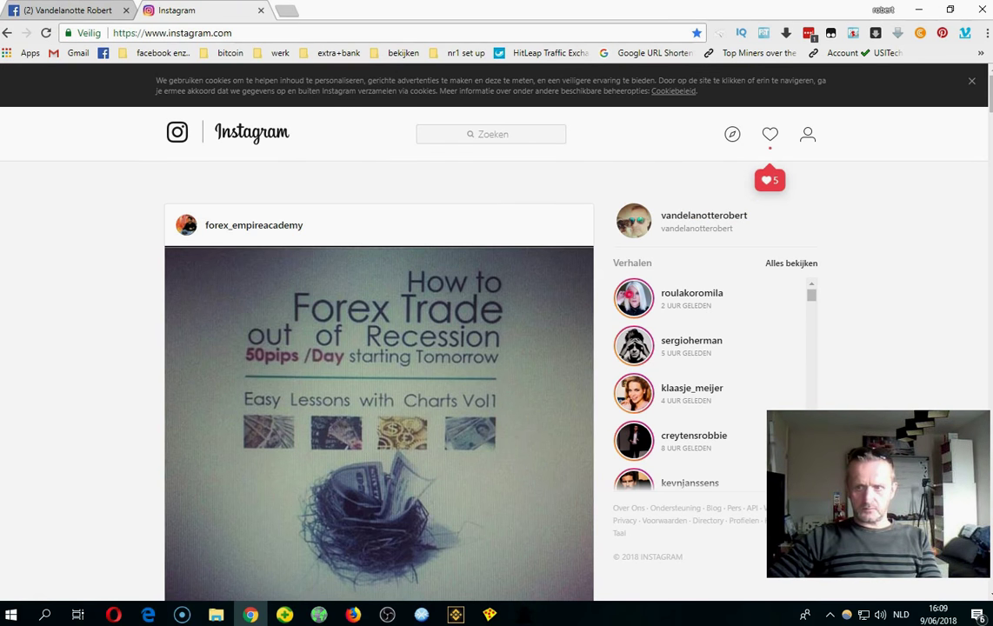
pyautogui.click(970, 81)
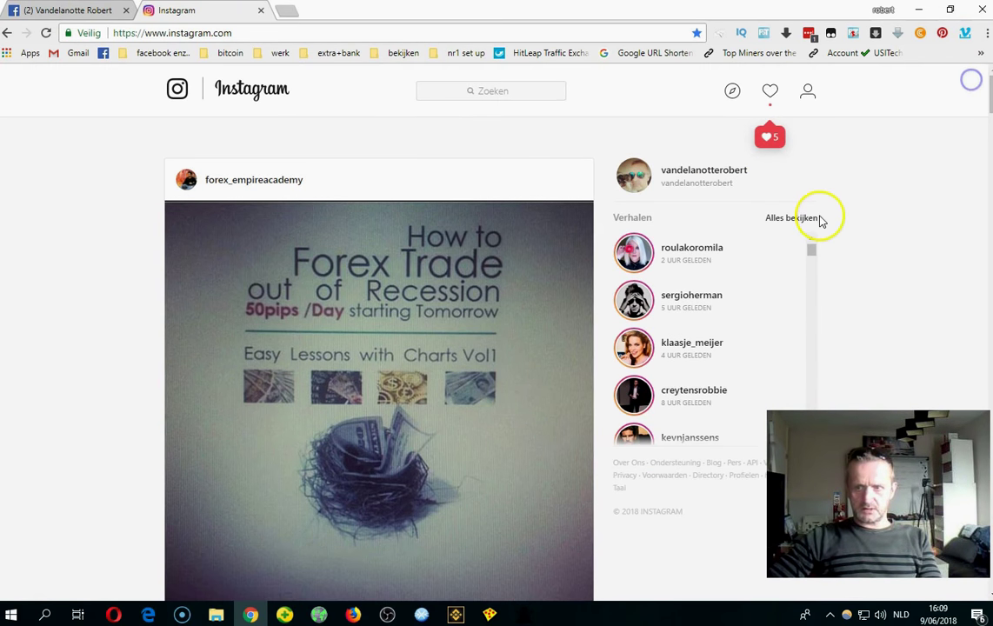
# Step: Inspect the Instagram page in the browser's developer tools with the responsive device view and open the account's own profile
pyautogui.rightClick(896, 171)
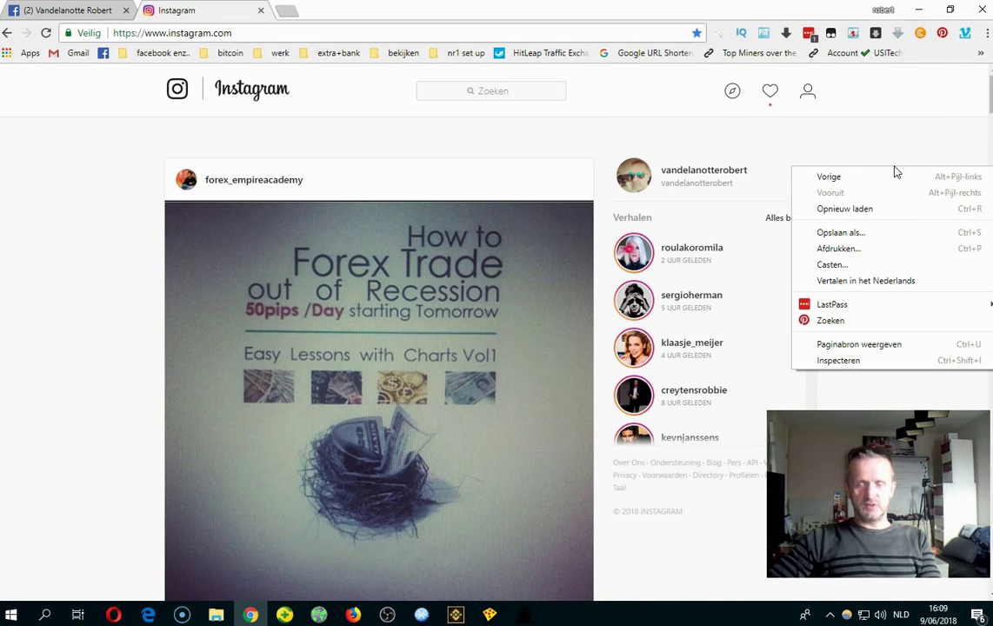
pyautogui.click(867, 361)
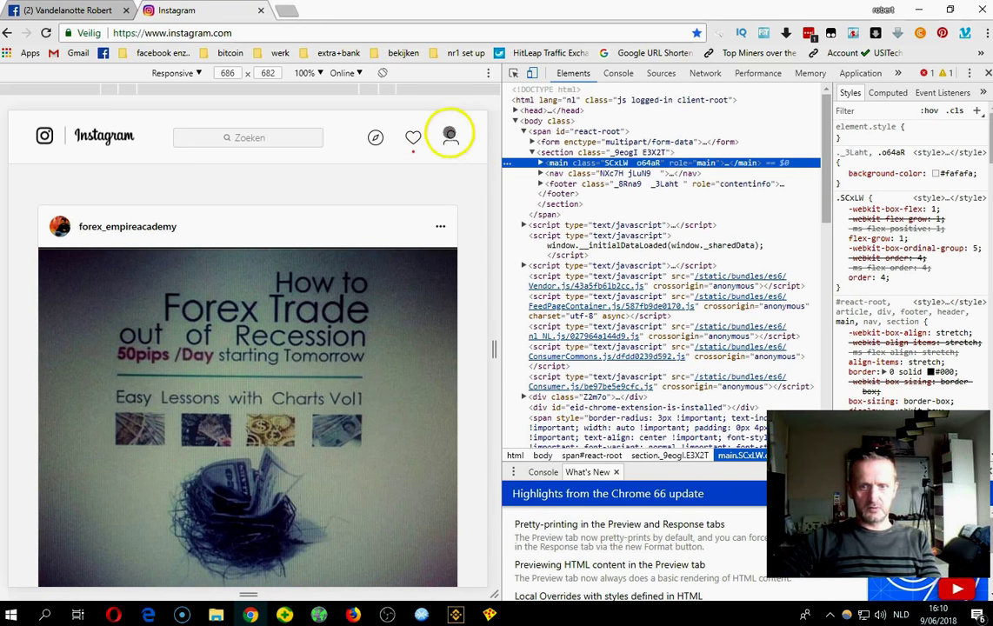
pyautogui.click(450, 141)
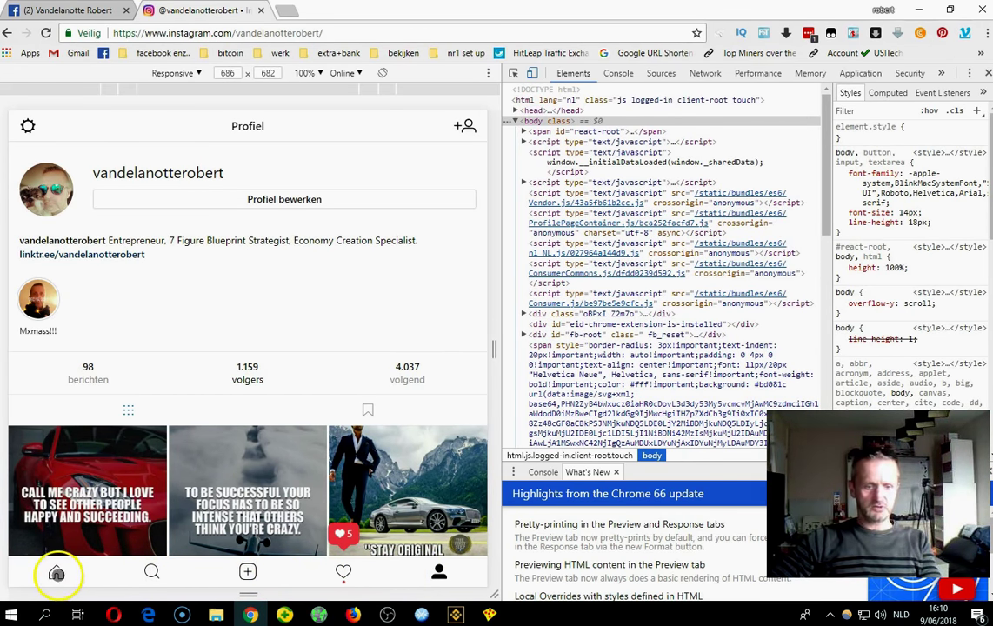
# Step: Look through the mobile layout's home feed, explore page, upload dialog and activity list, and return to the profile
pyautogui.click(57, 573)
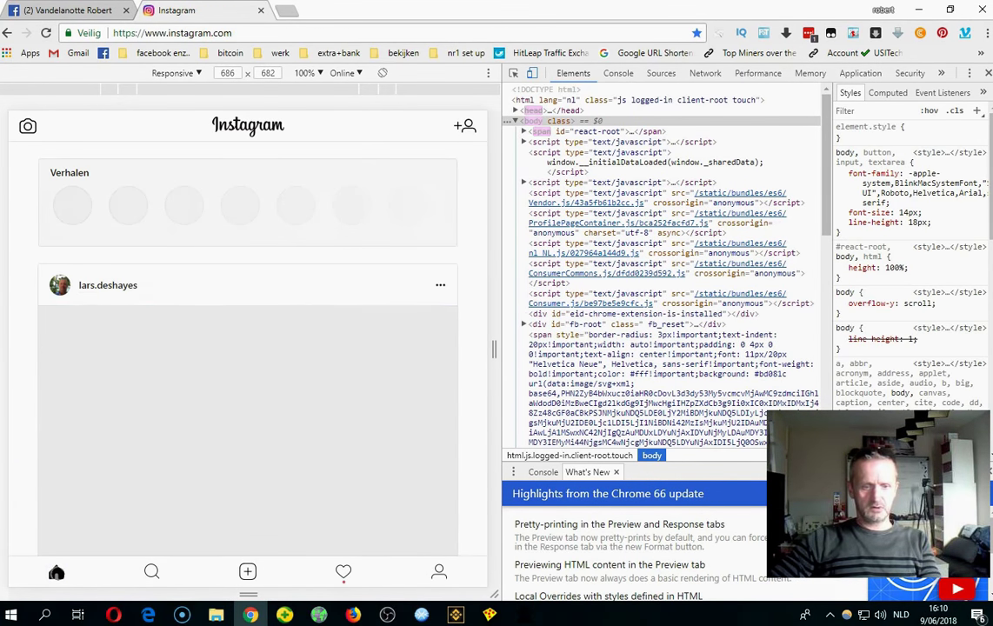
pyautogui.click(149, 569)
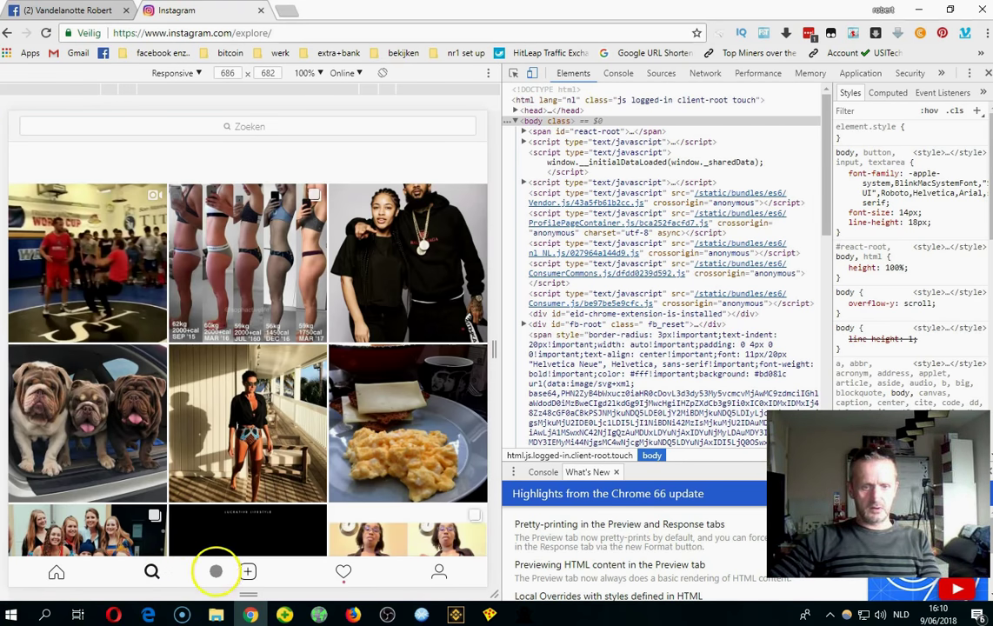
pyautogui.click(247, 572)
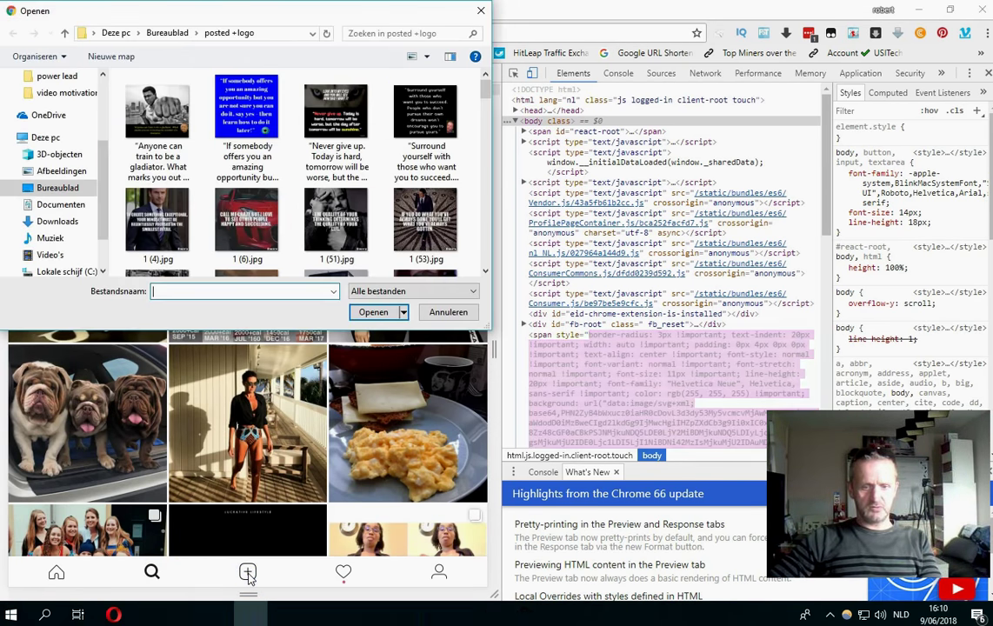
pyautogui.click(479, 12)
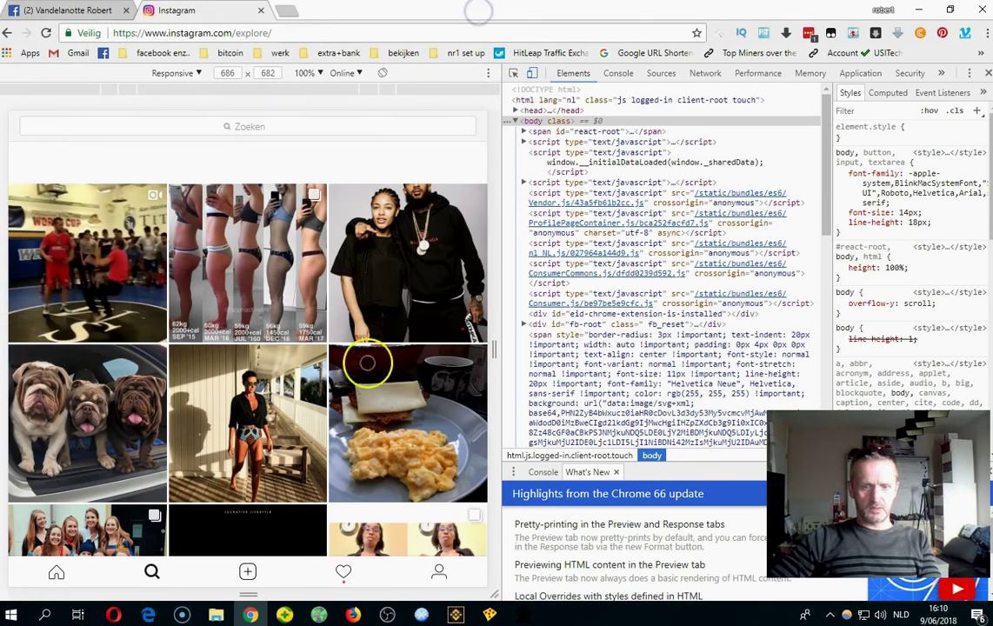
pyautogui.click(343, 571)
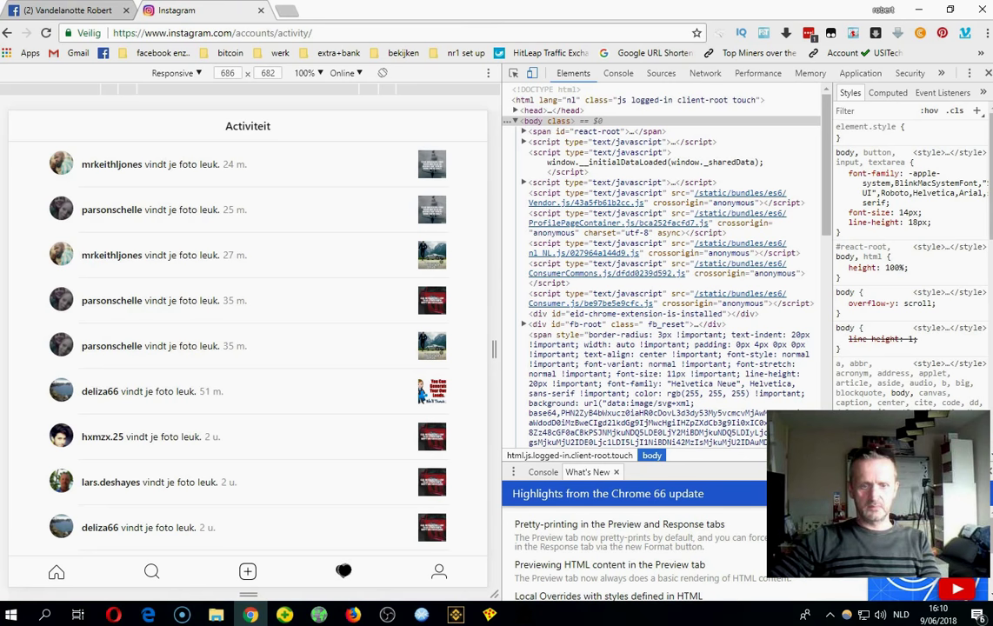
pyautogui.scroll(-6, 381, 295)
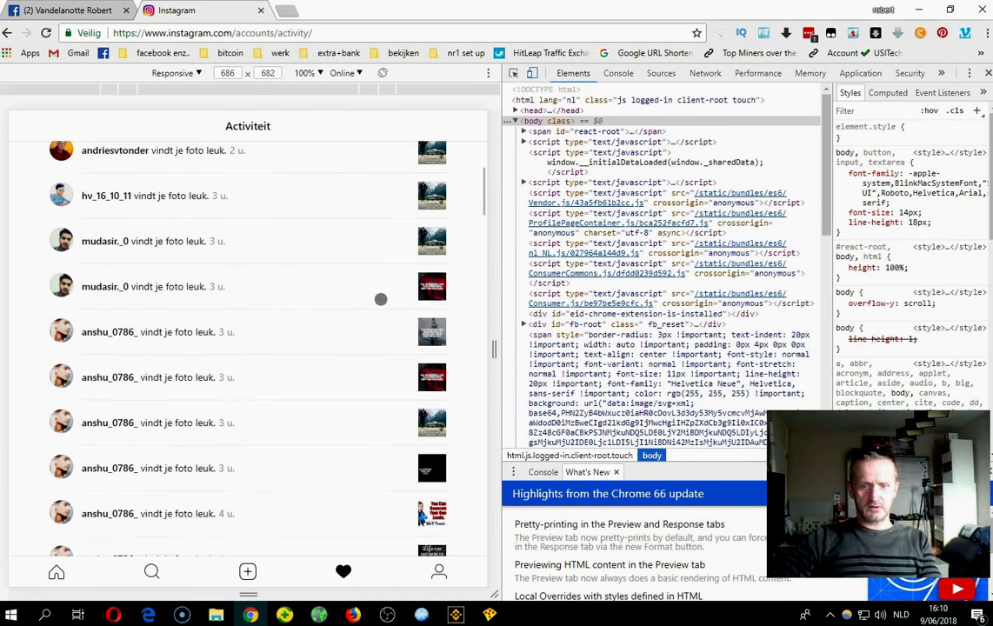
pyautogui.scroll(7, 381, 299)
pyautogui.click(378, 473)
pyautogui.click(440, 571)
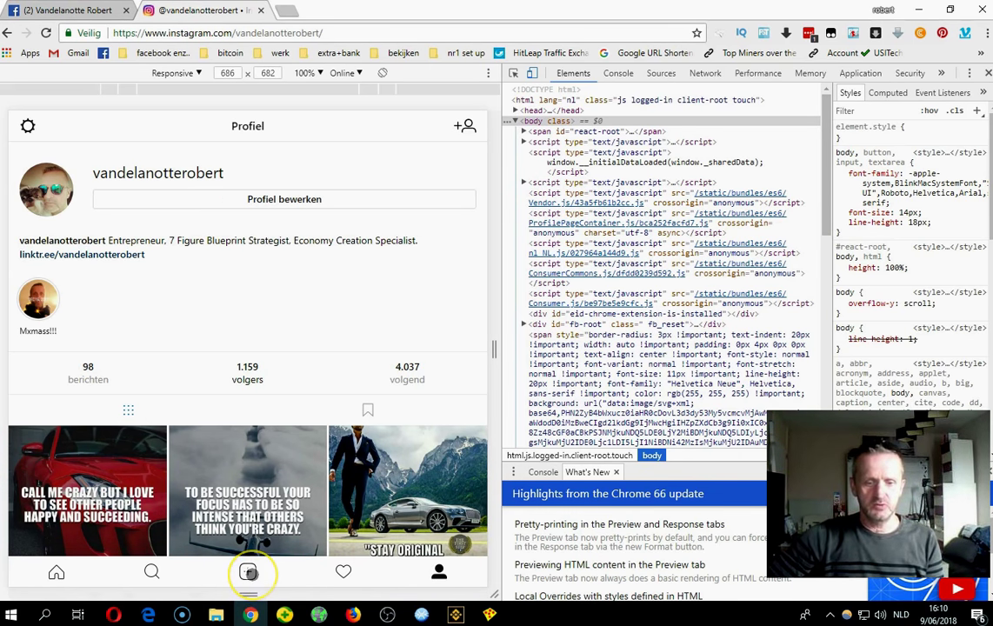
# Step: Start a new post with the image 1 (53).jpg from the posted+logo folder and continue to the caption page
pyautogui.click(249, 573)
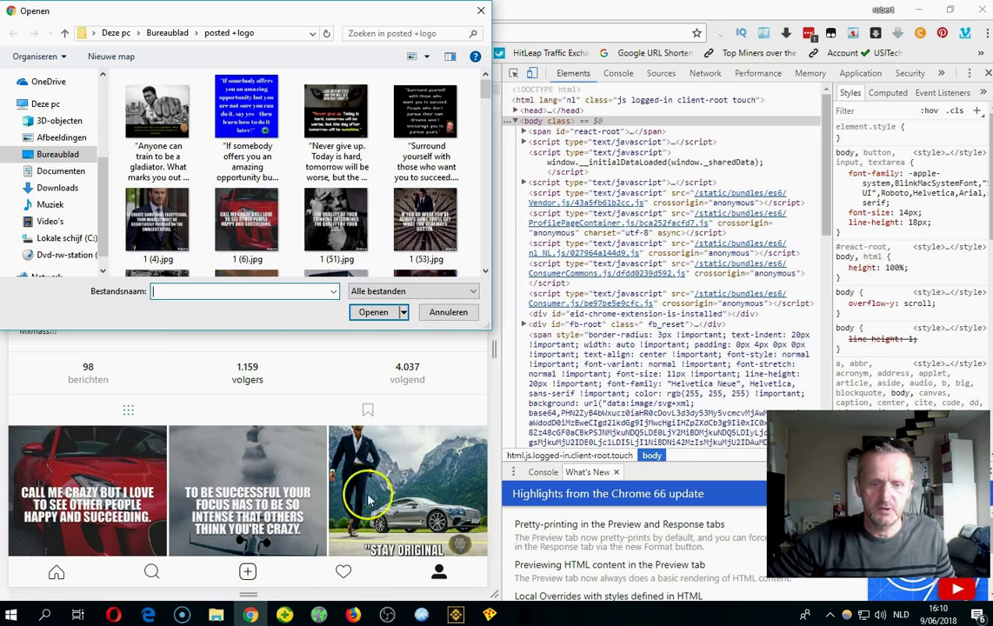
pyautogui.click(432, 236)
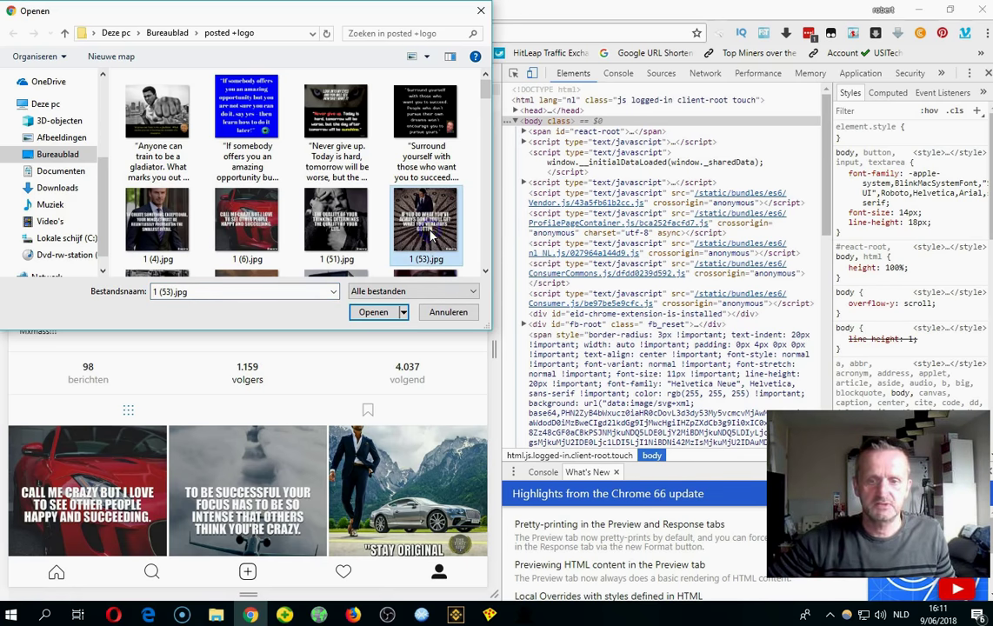
pyautogui.click(378, 313)
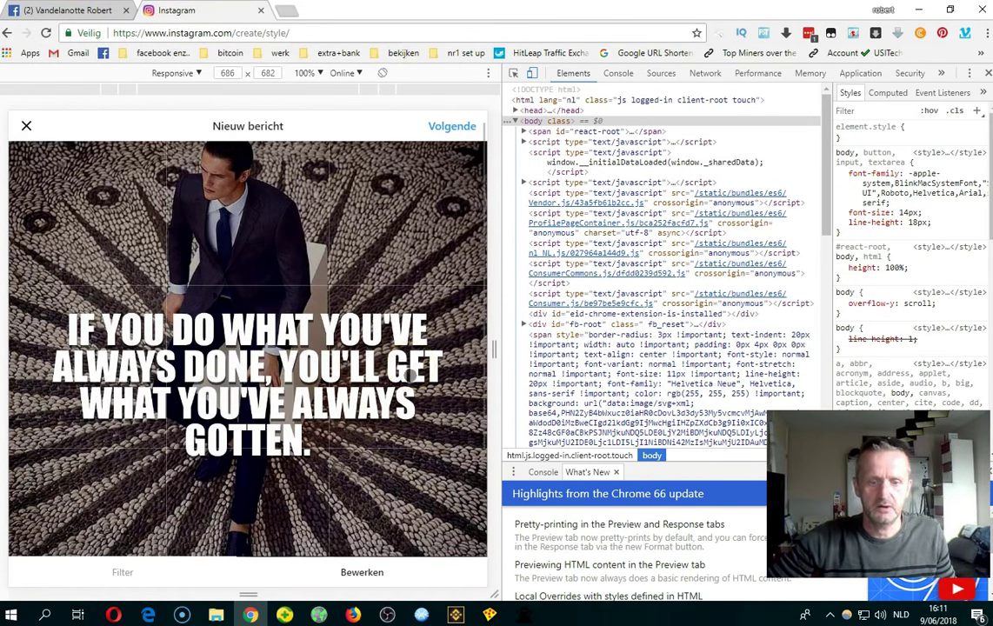
pyautogui.click(467, 456)
pyautogui.click(467, 456)
pyautogui.click(467, 456)
pyautogui.click(466, 455)
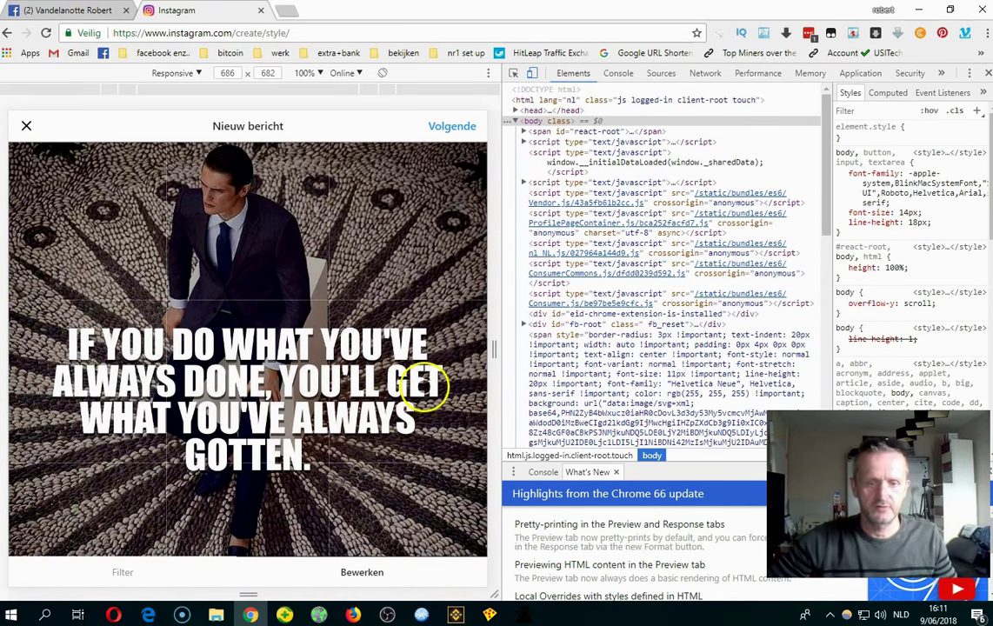
pyautogui.click(458, 126)
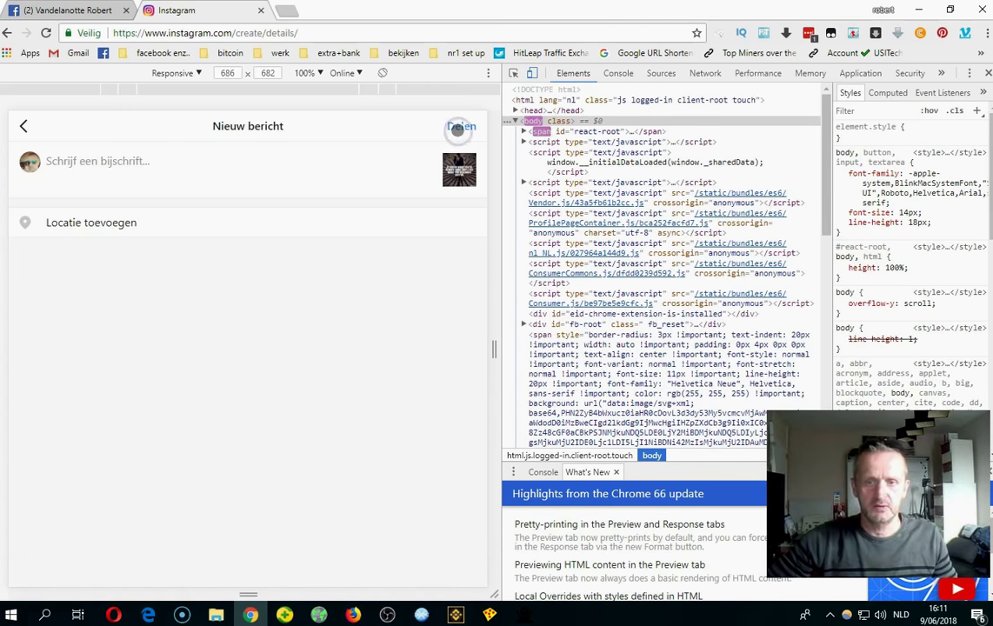
# Step: Caption the post with a mention of the account's own username and the hashtag #winner, and share it
pyautogui.click(116, 160)
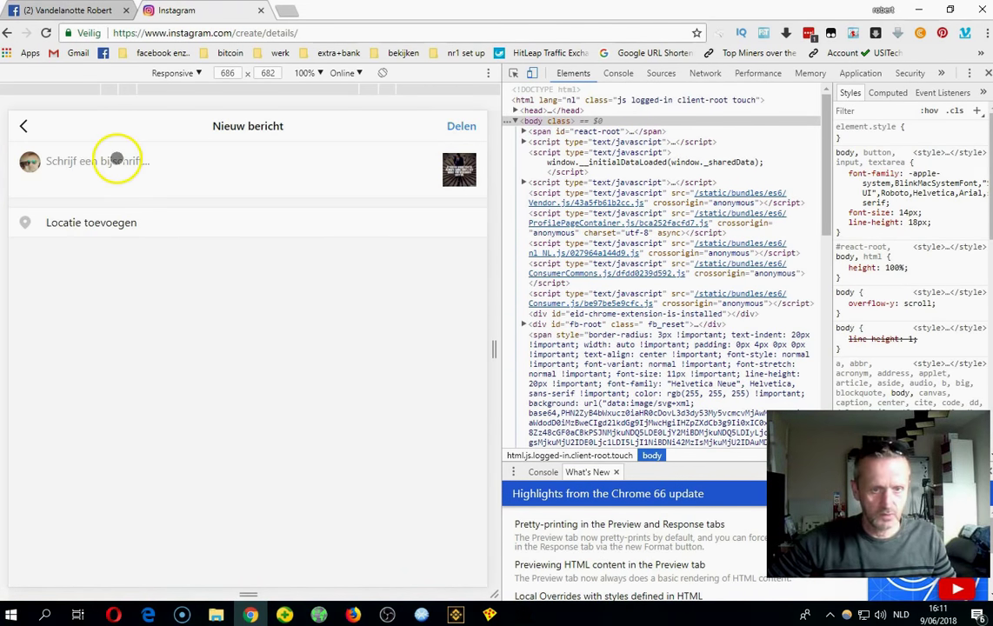
pyautogui.click(108, 161)
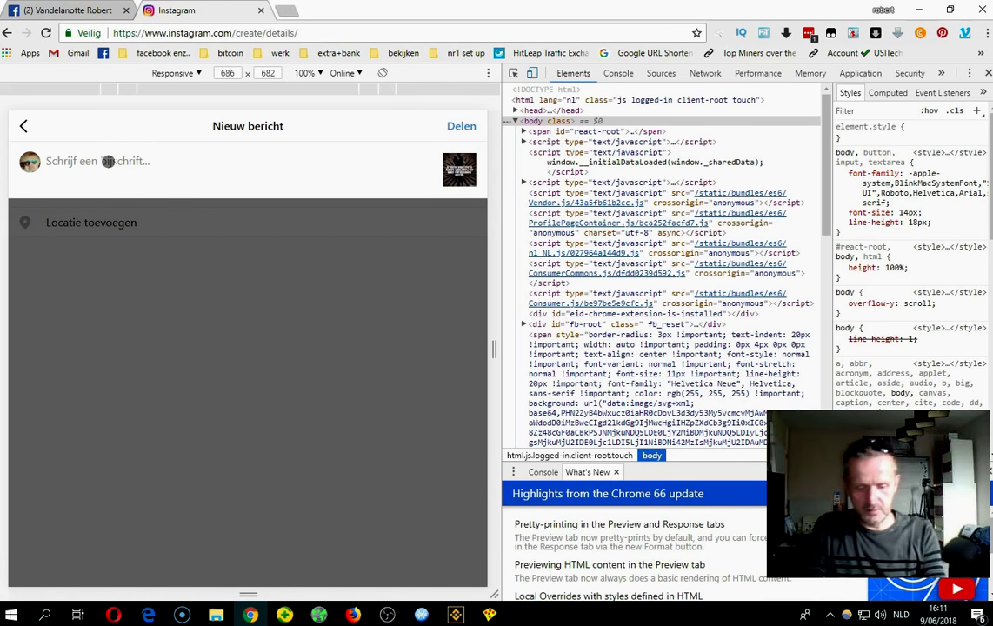
pyautogui.write('@vande')
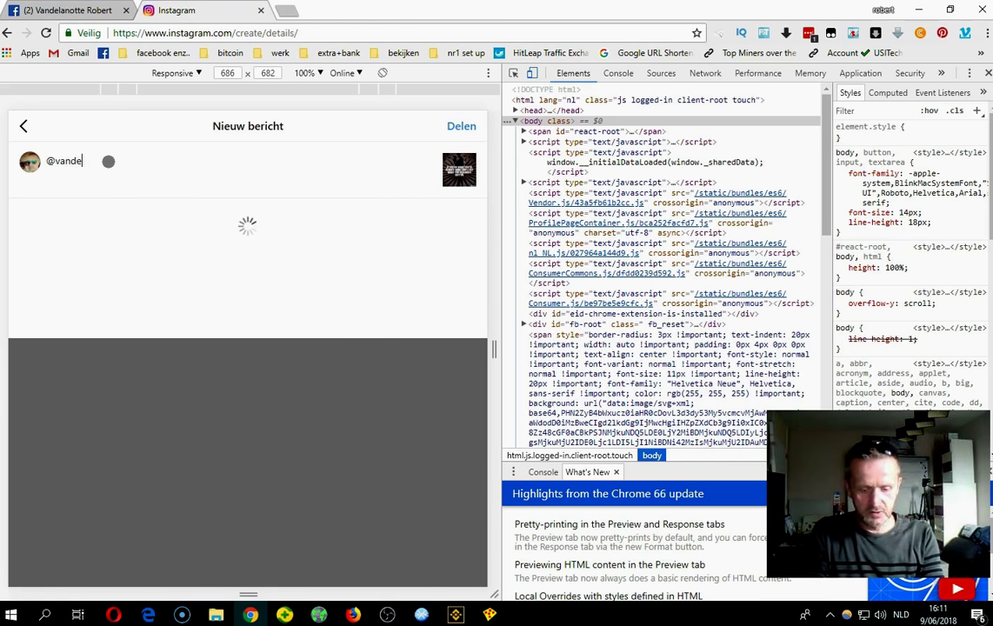
pyautogui.write('l')
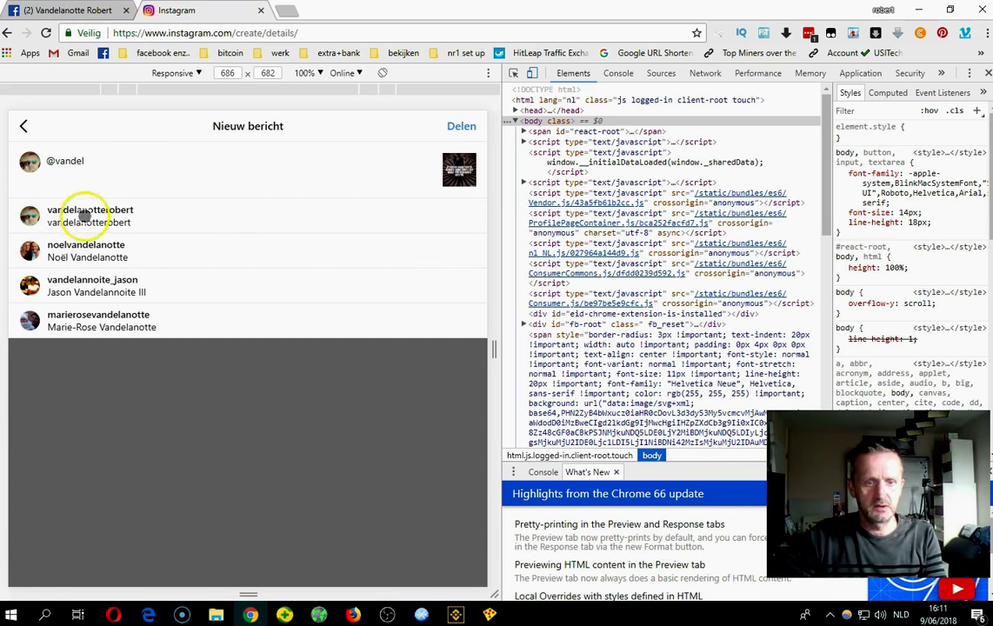
pyautogui.click(85, 216)
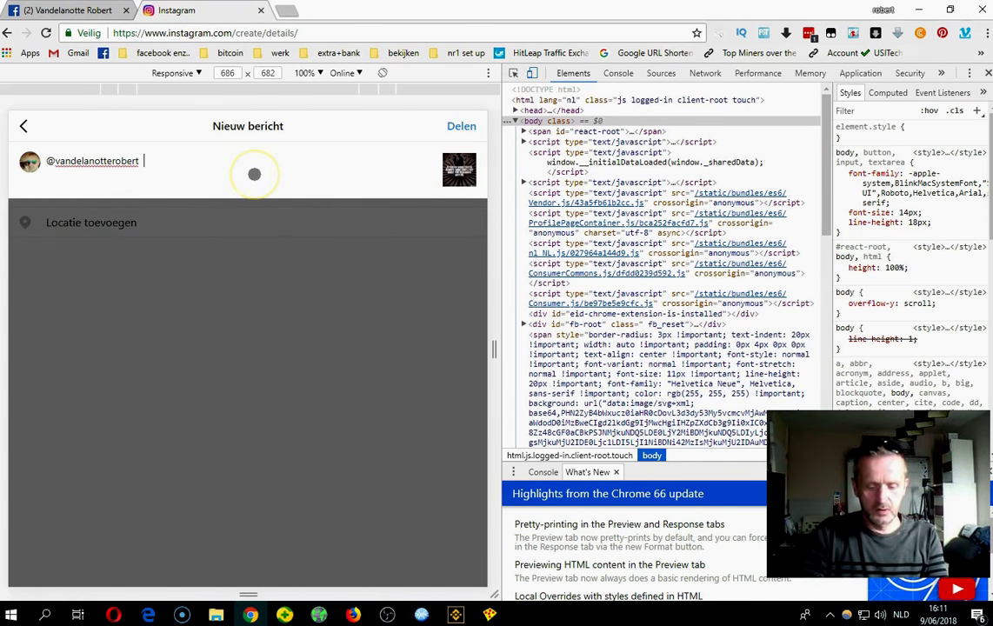
pyautogui.write('w')
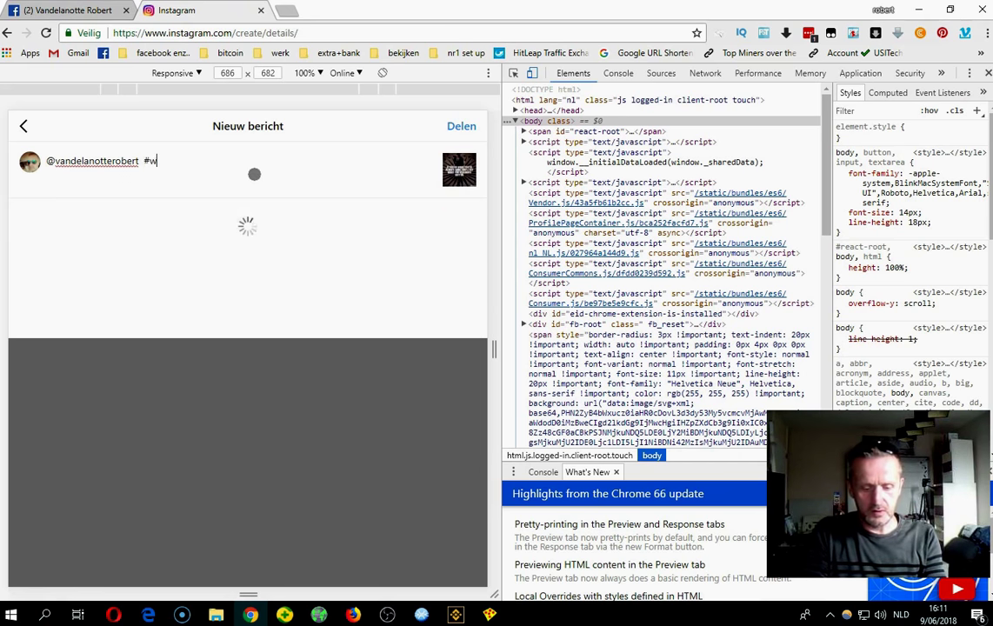
pyautogui.write('inner')
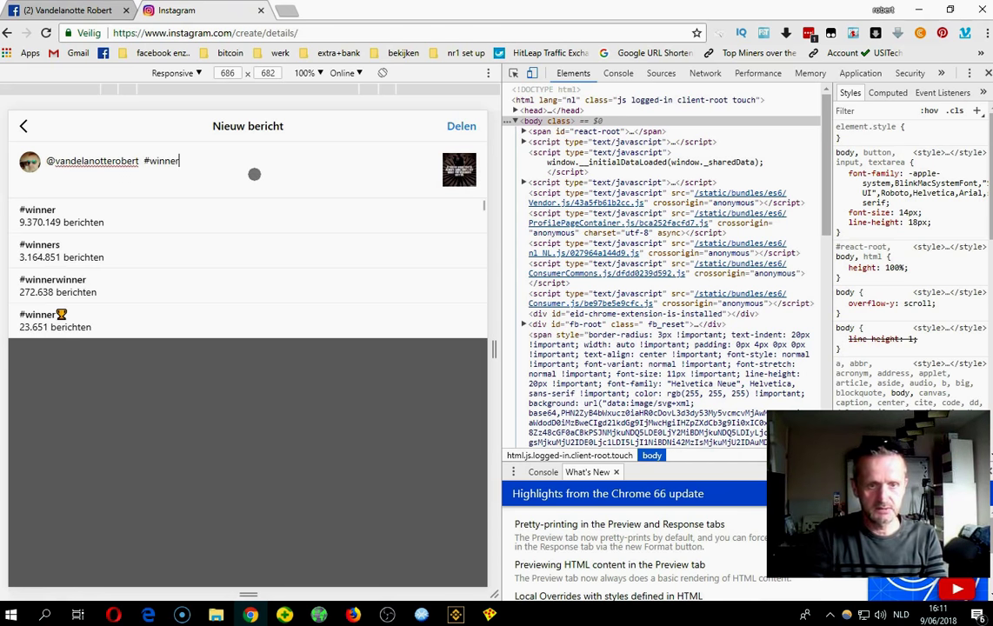
pyautogui.click(461, 127)
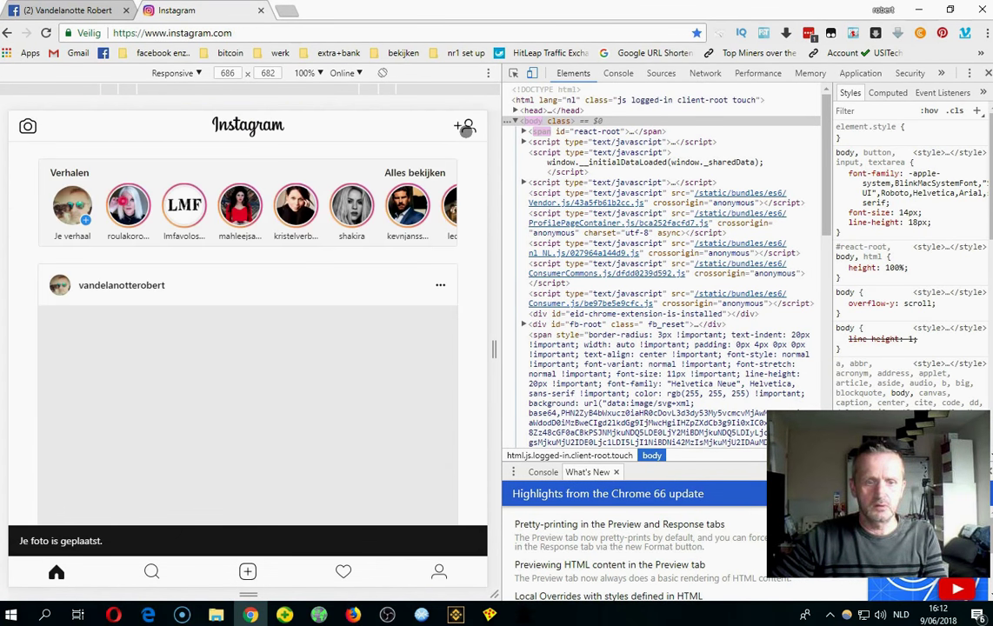
# Step: Like the newly shared quote image in the home feed
pyautogui.scroll(-1, 322, 344)
pyautogui.scroll(-3, 322, 344)
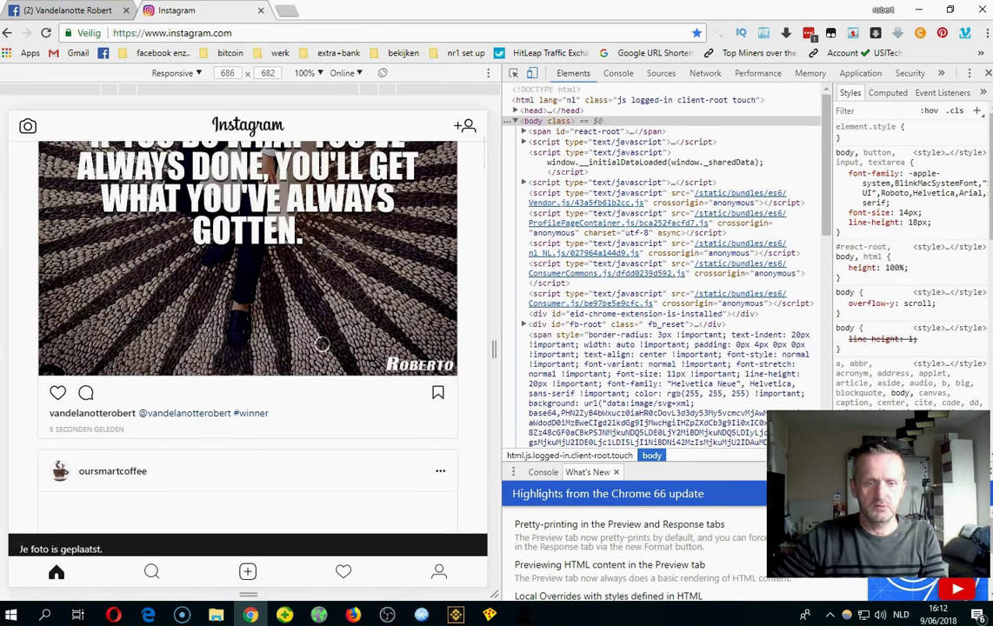
pyautogui.click(57, 393)
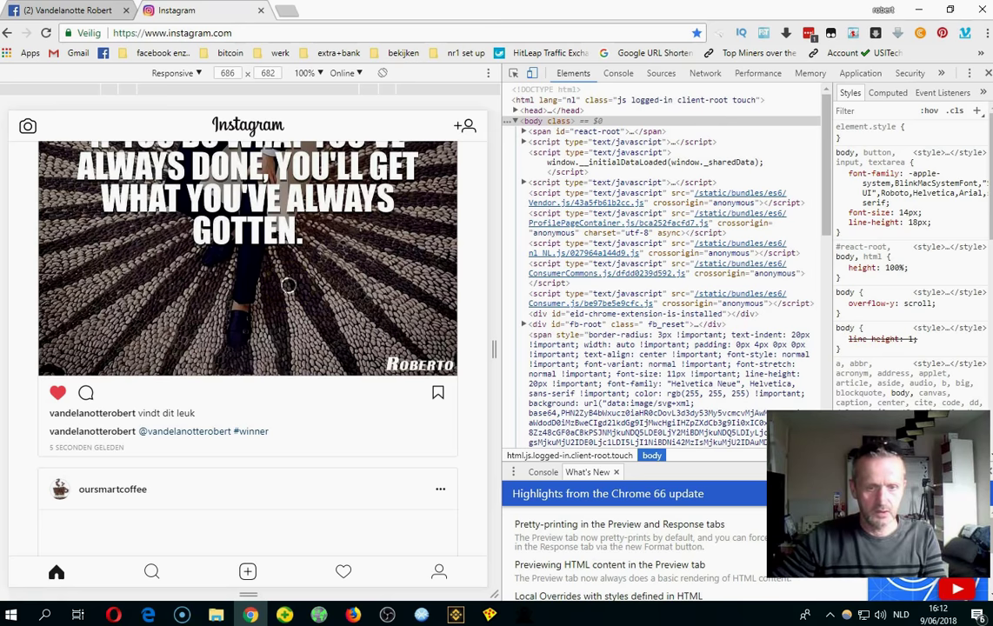
# Step: Open the profile from the mention in the post's caption and follow the linktr.ee link in its bio
pyautogui.click(185, 432)
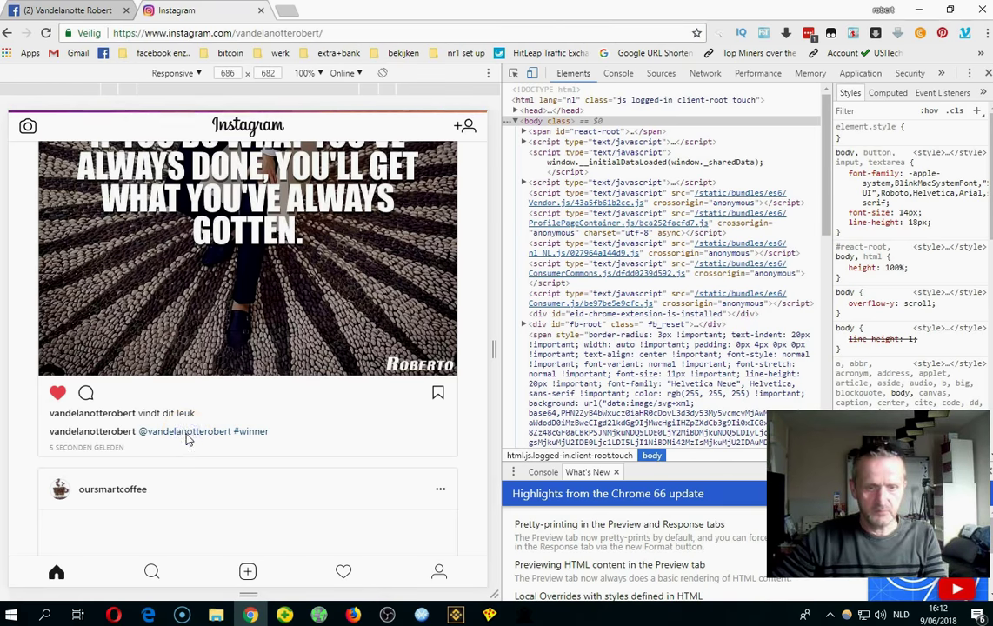
pyautogui.click(137, 294)
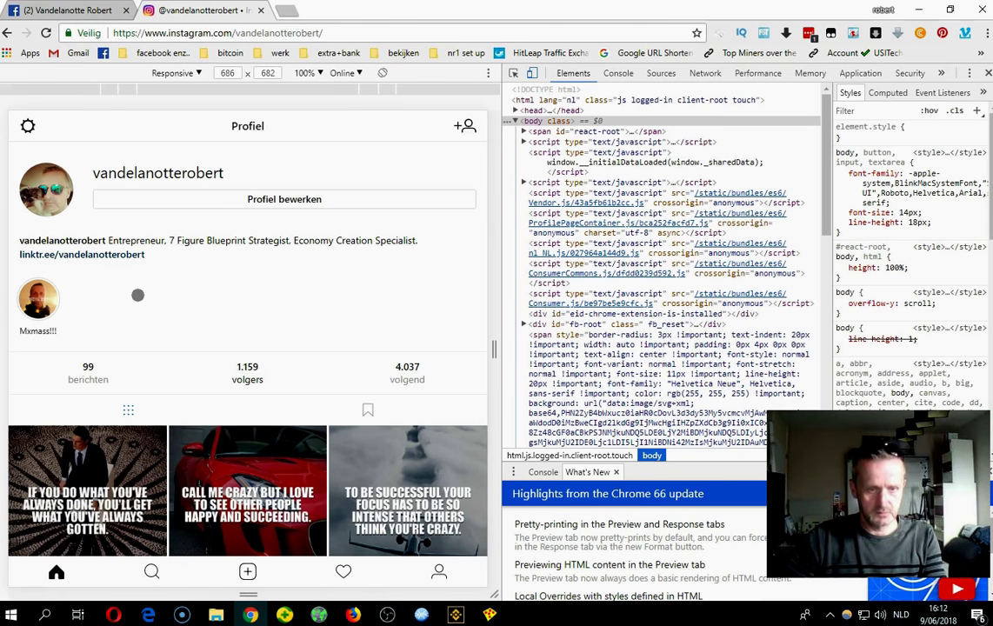
pyautogui.moveTo(137, 295)
pyautogui.mouseDown()
pyautogui.moveTo(116, 262)
pyautogui.moveTo(32, 260)
pyautogui.moveTo(44, 261)
pyautogui.mouseUp()
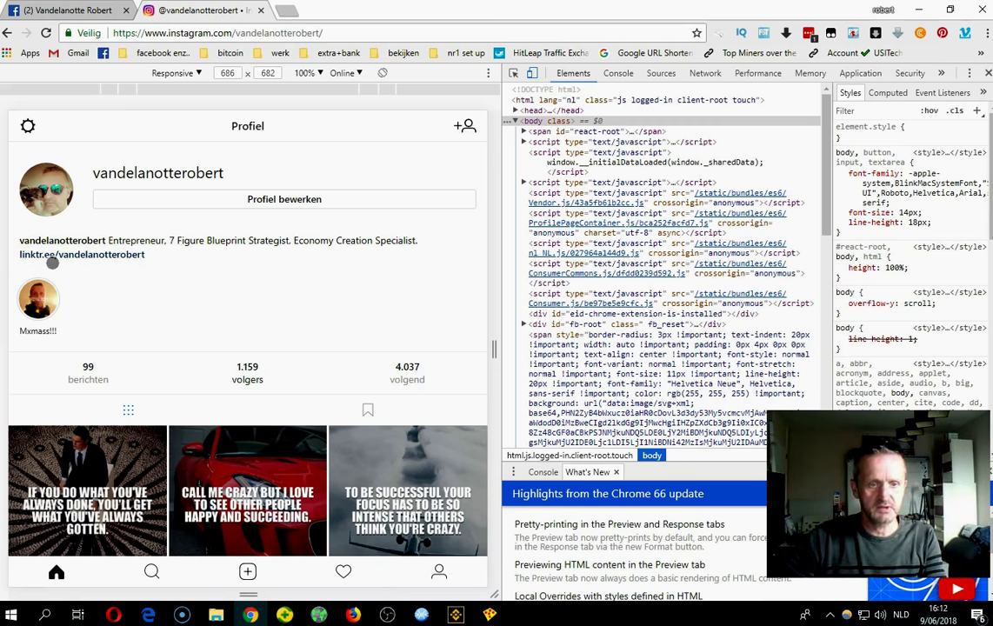
pyautogui.moveTo(55, 262)
pyautogui.mouseDown()
pyautogui.moveTo(138, 258)
pyautogui.moveTo(78, 255)
pyautogui.mouseUp()
pyautogui.click(77, 256)
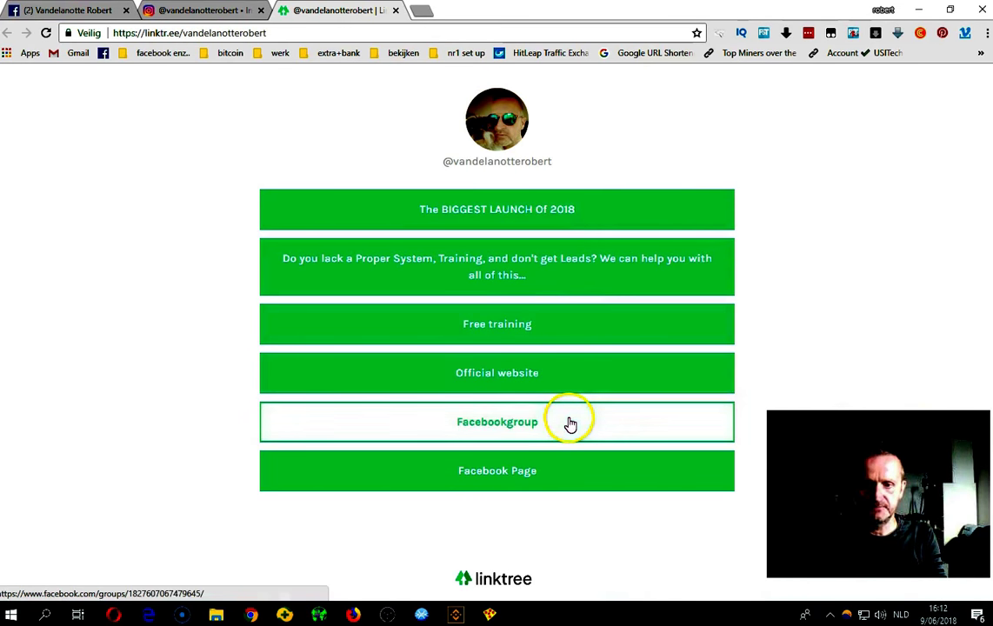
# Step: View the pages behind the "The BIGGEST LAUNCH Of 2018" and "Do you lack a Proper System" links, closing each one after viewing
pyautogui.click(549, 213)
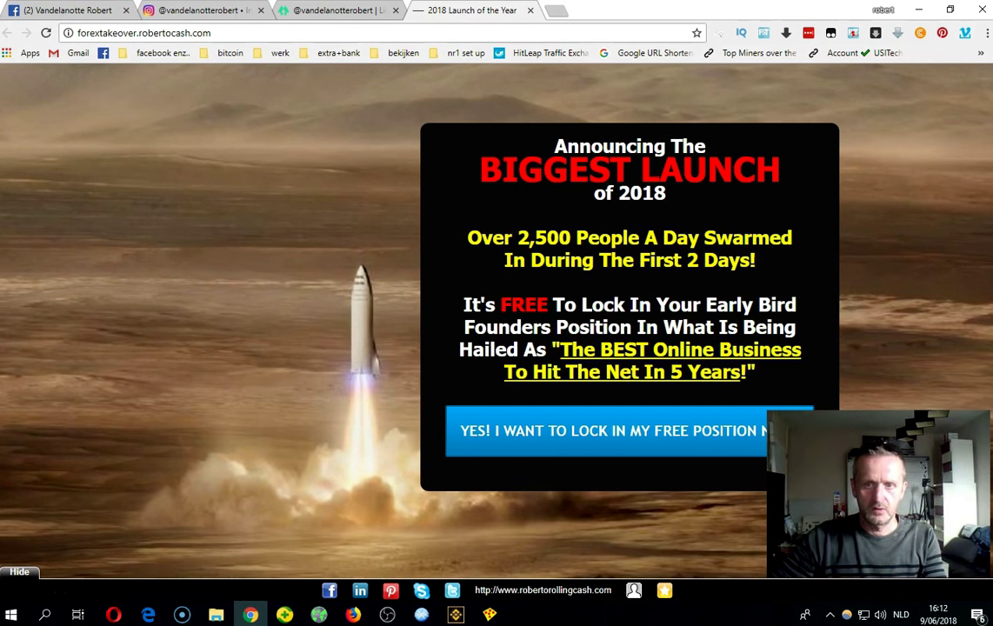
pyautogui.click(529, 11)
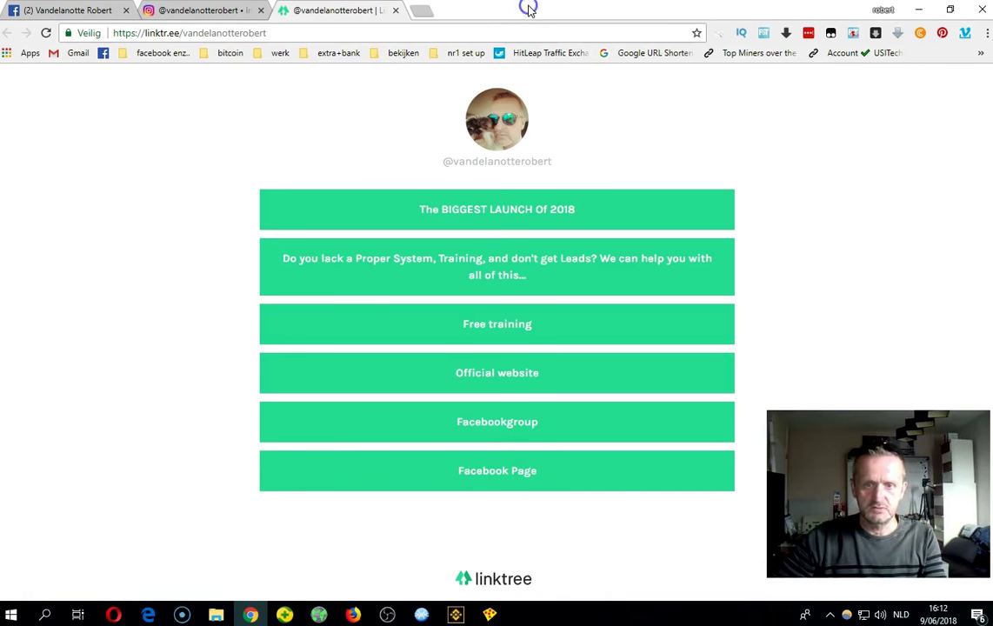
pyautogui.click(500, 260)
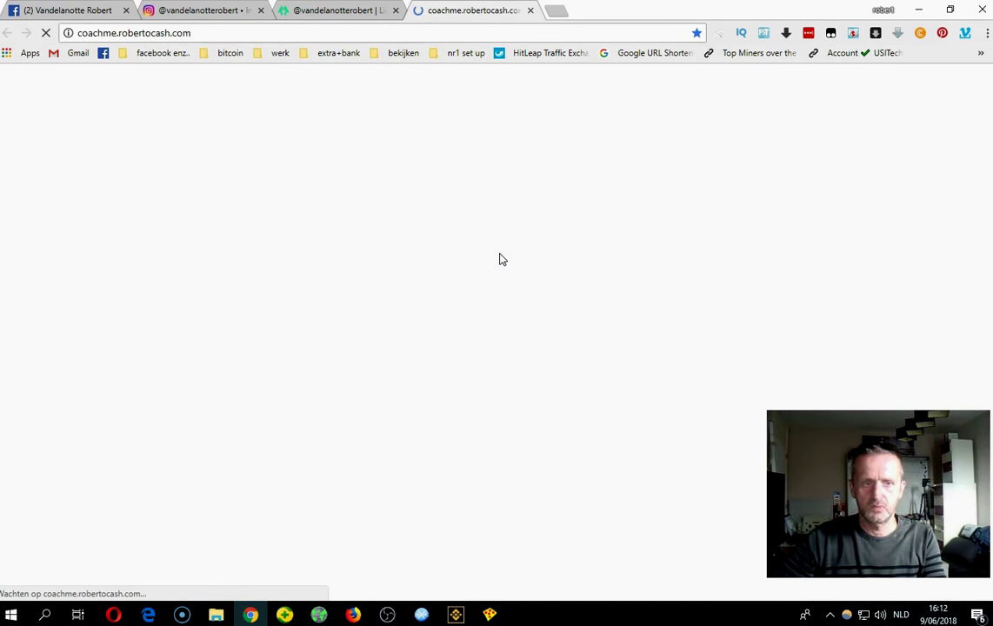
pyautogui.scroll(-2, 501, 259)
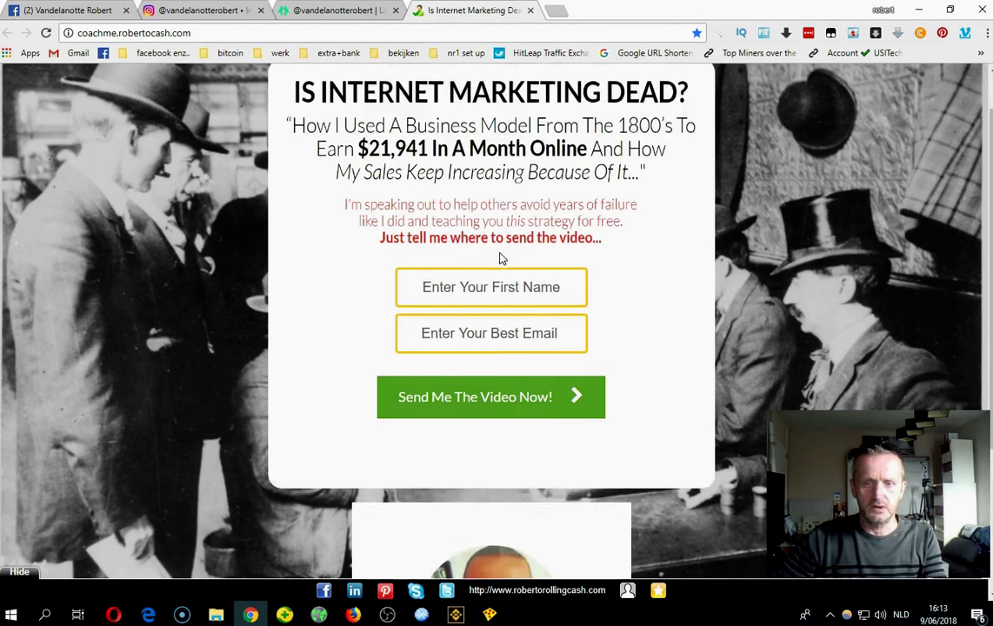
pyautogui.scroll(2, 501, 259)
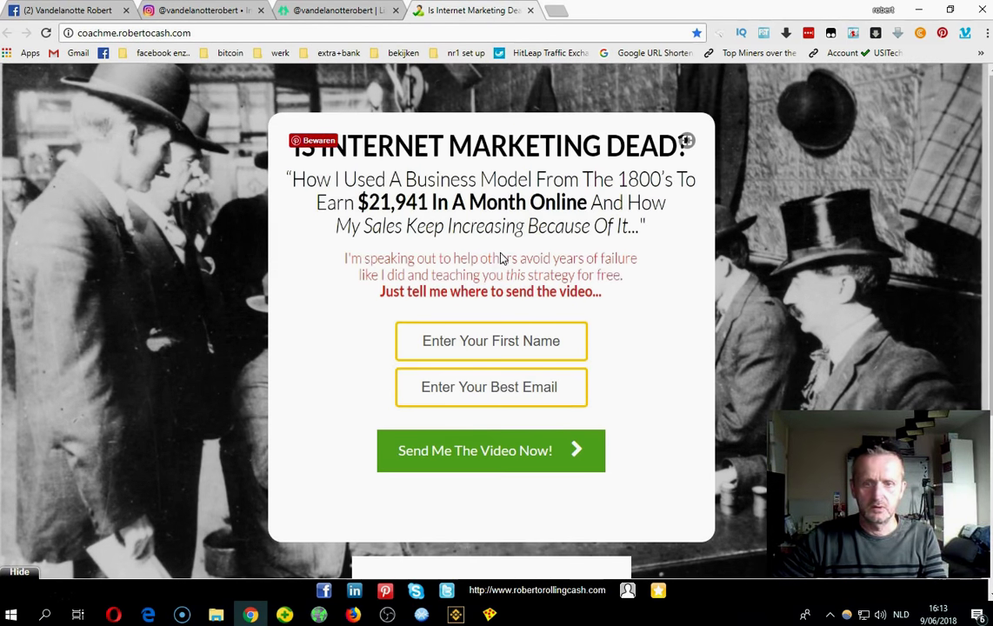
pyautogui.click(531, 10)
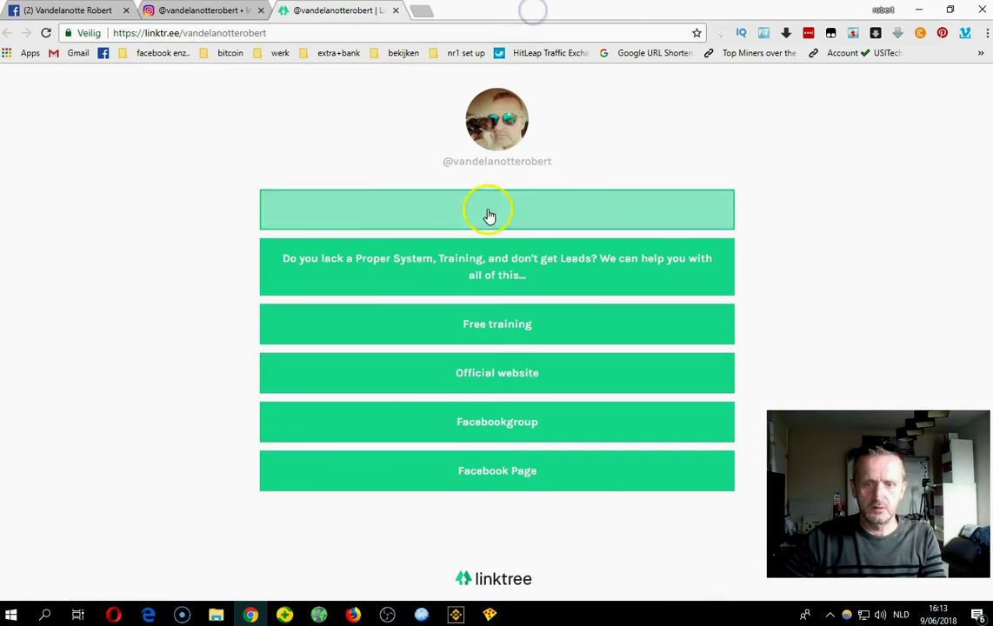
# Step: Follow the Free training link, skip the survey to look through the weekly training page, and close it
pyautogui.click(474, 318)
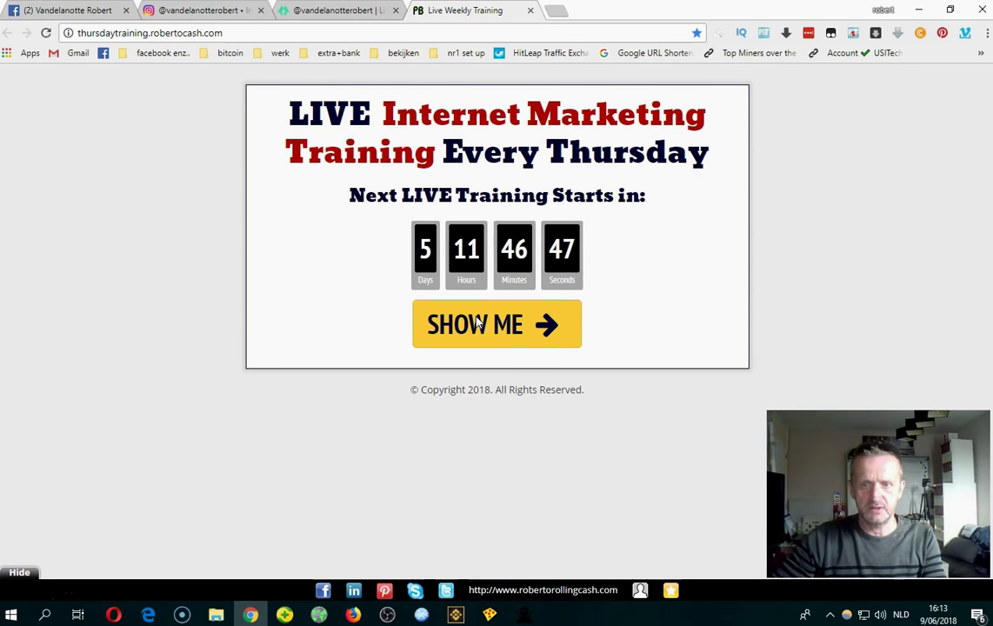
pyautogui.click(480, 323)
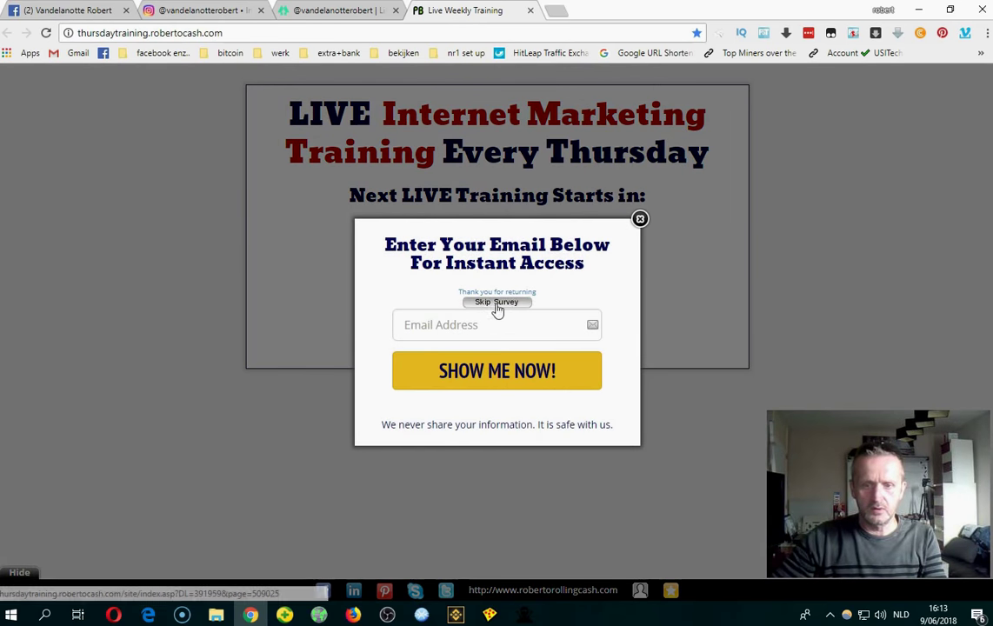
pyautogui.click(498, 303)
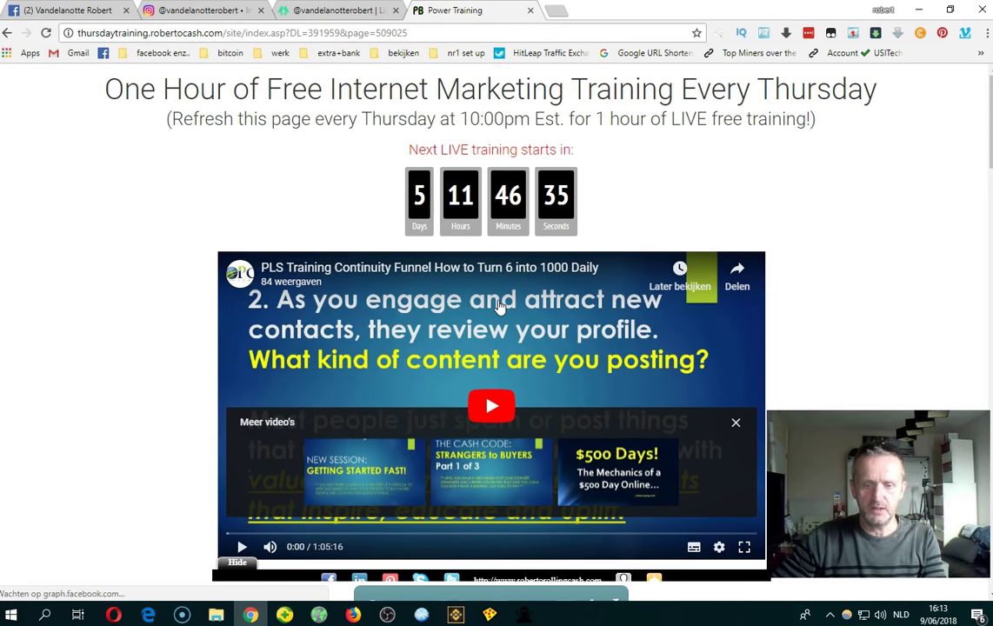
pyautogui.scroll(-1, 500, 306)
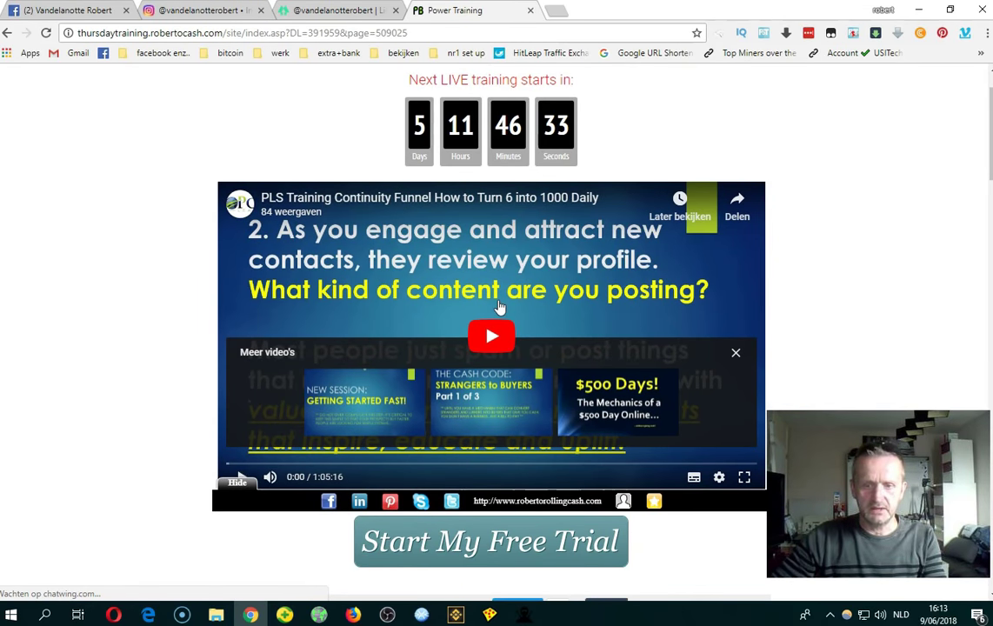
pyautogui.scroll(-3, 500, 306)
pyautogui.scroll(-5, 500, 306)
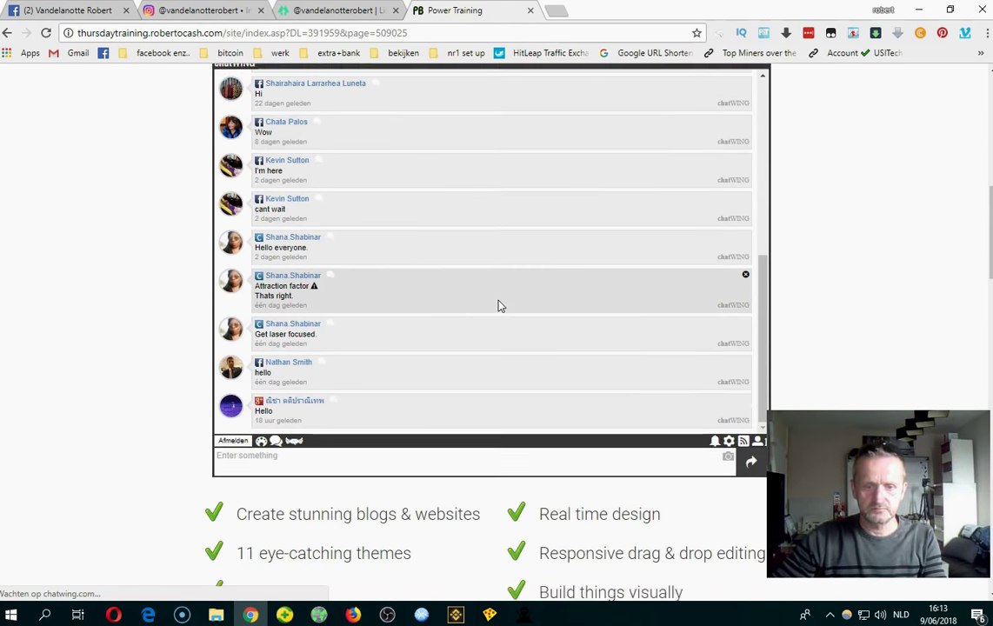
pyautogui.scroll(5, 498, 296)
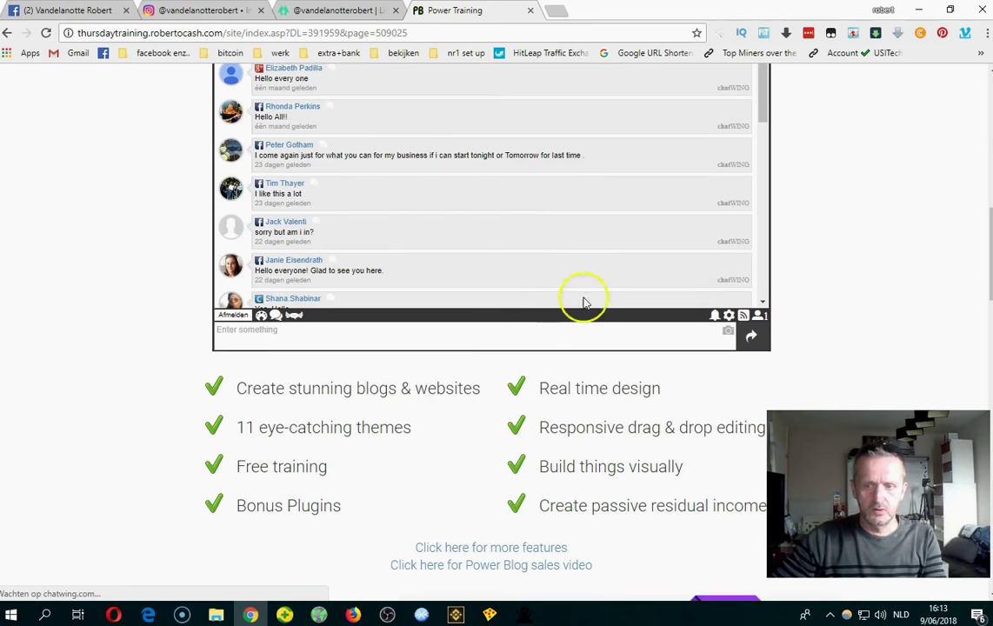
pyautogui.scroll(7, 802, 237)
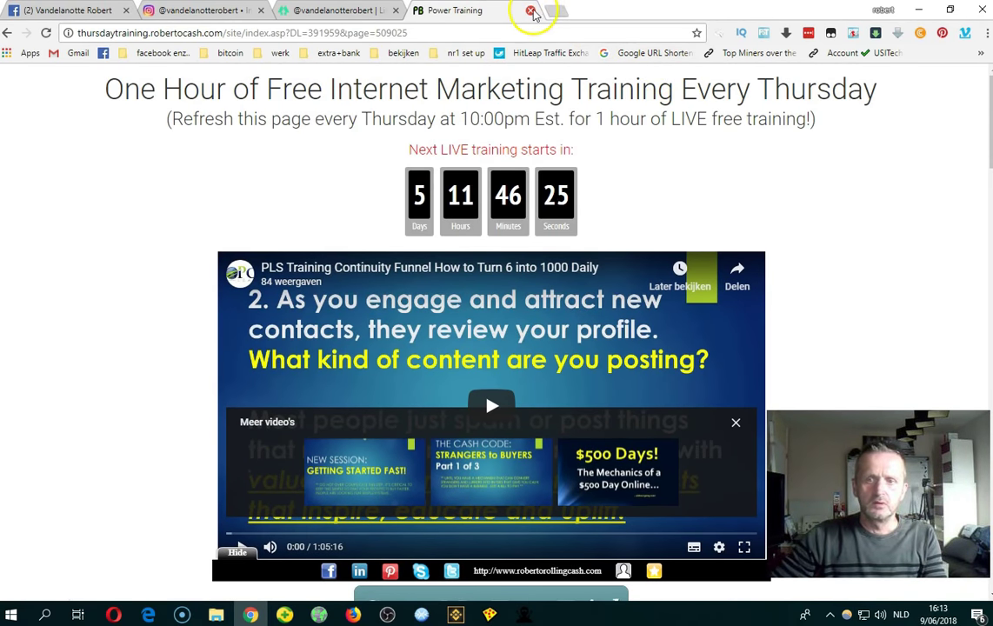
pyautogui.click(529, 10)
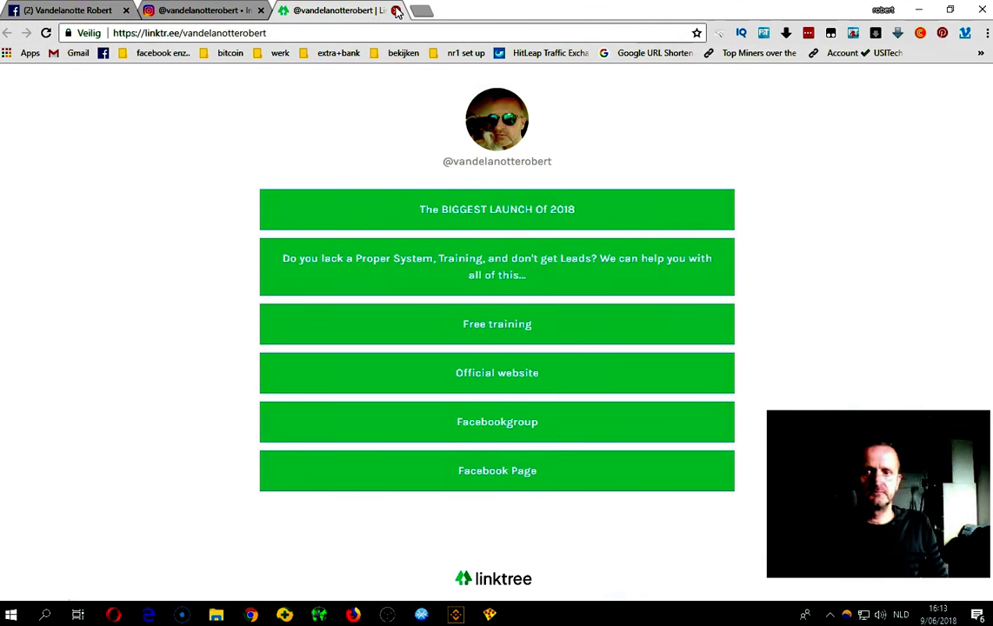
pyautogui.click(209, 11)
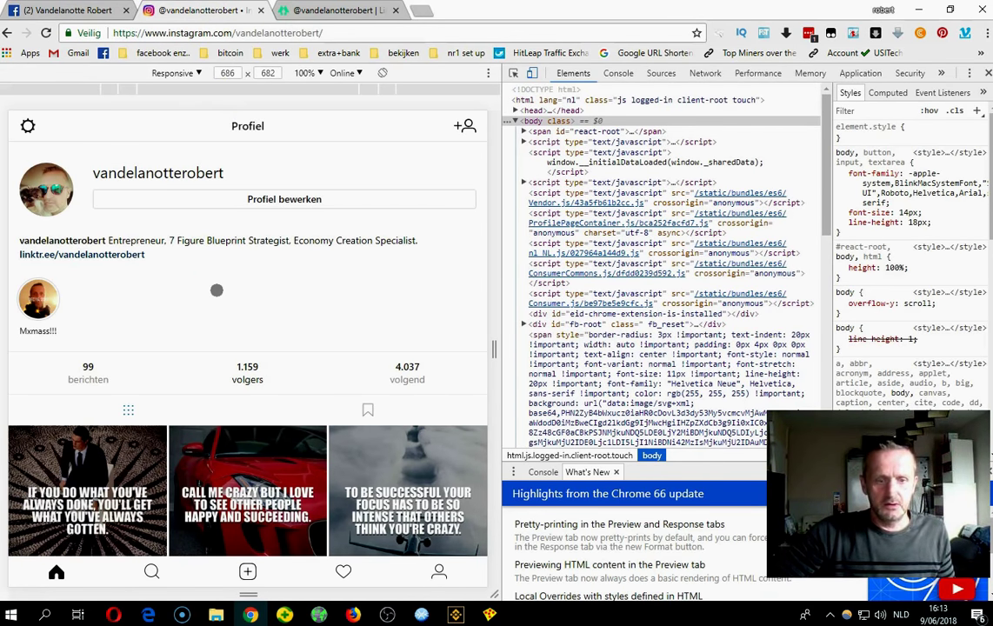
pyautogui.click(28, 126)
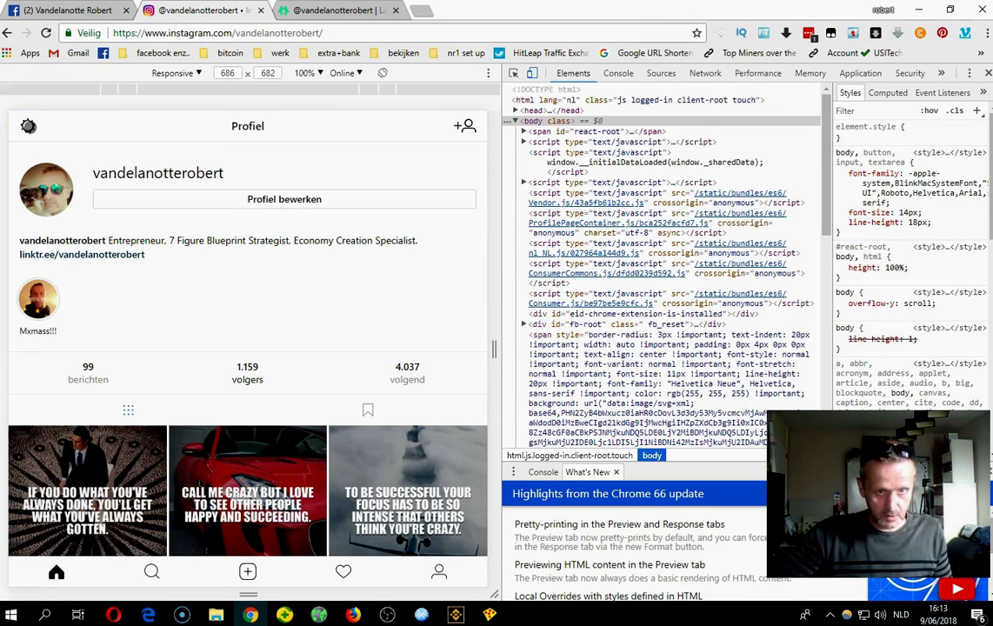
pyautogui.click(345, 8)
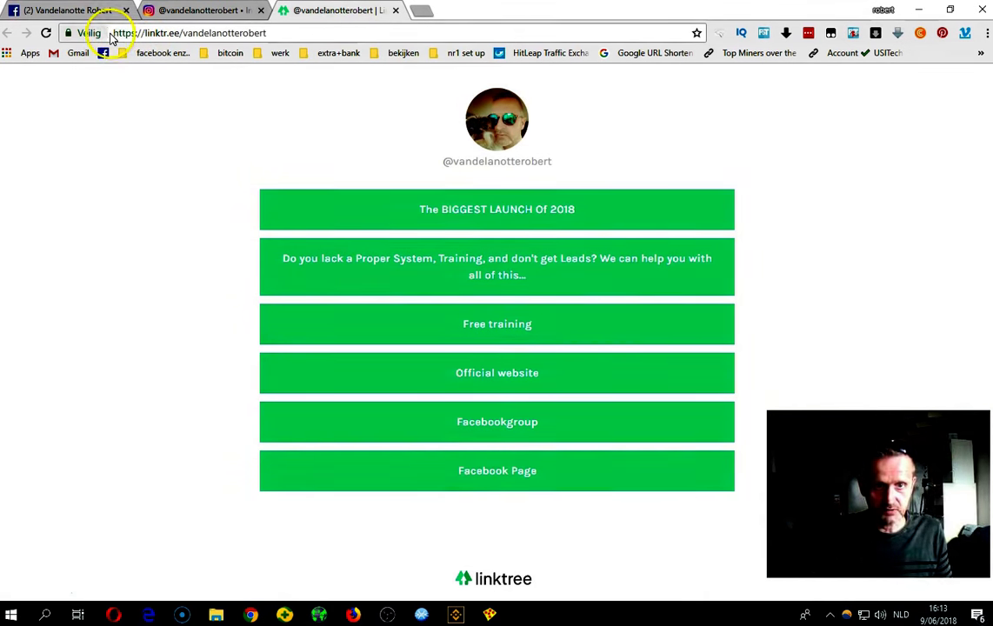
pyautogui.click(156, 34)
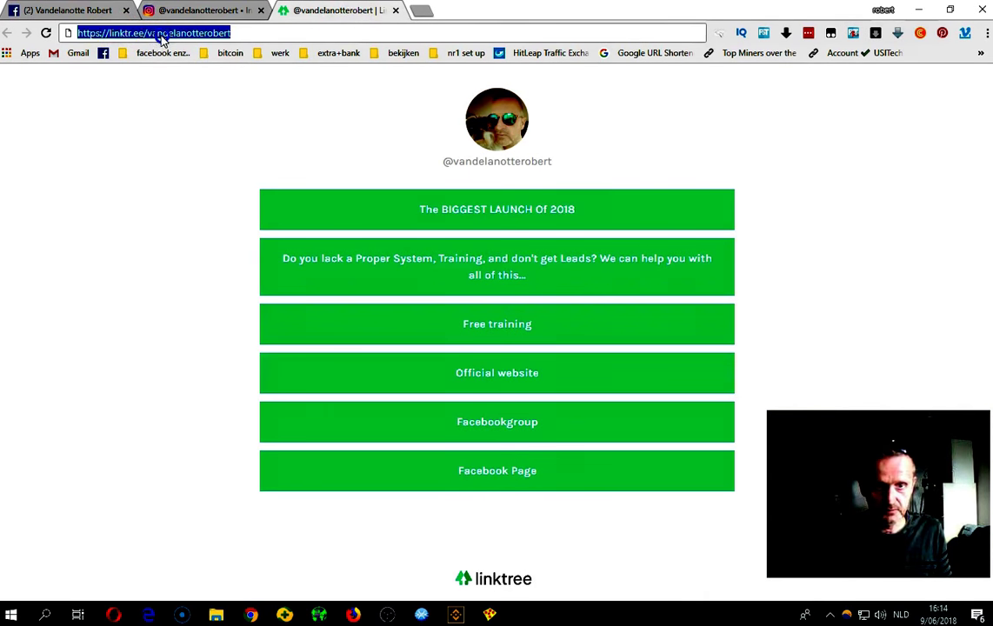
pyautogui.click(271, 31)
pyautogui.moveTo(144, 32); pyautogui.dragTo(74, 33)
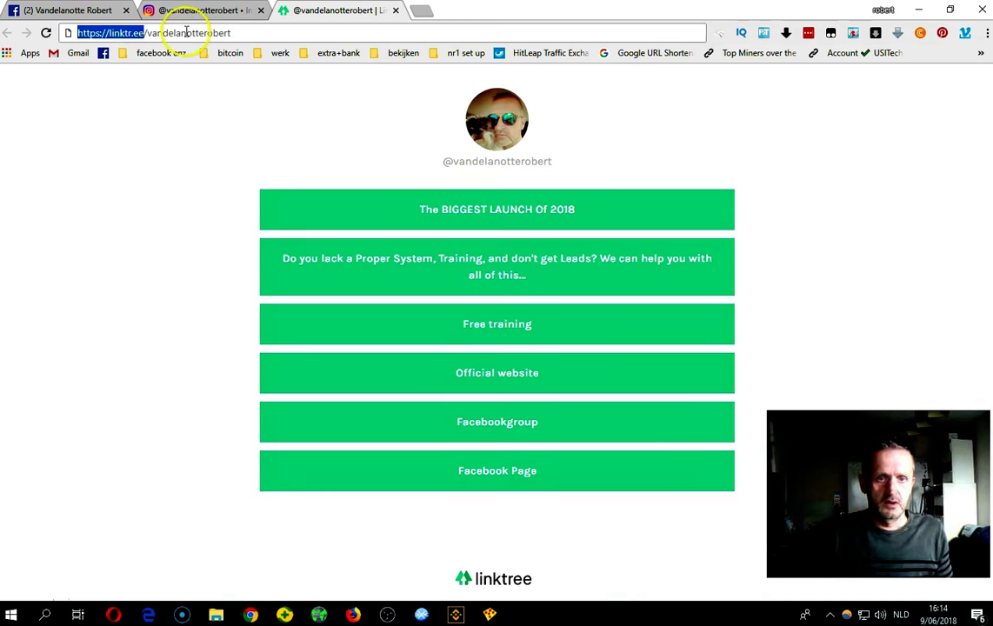
pyautogui.click(222, 11)
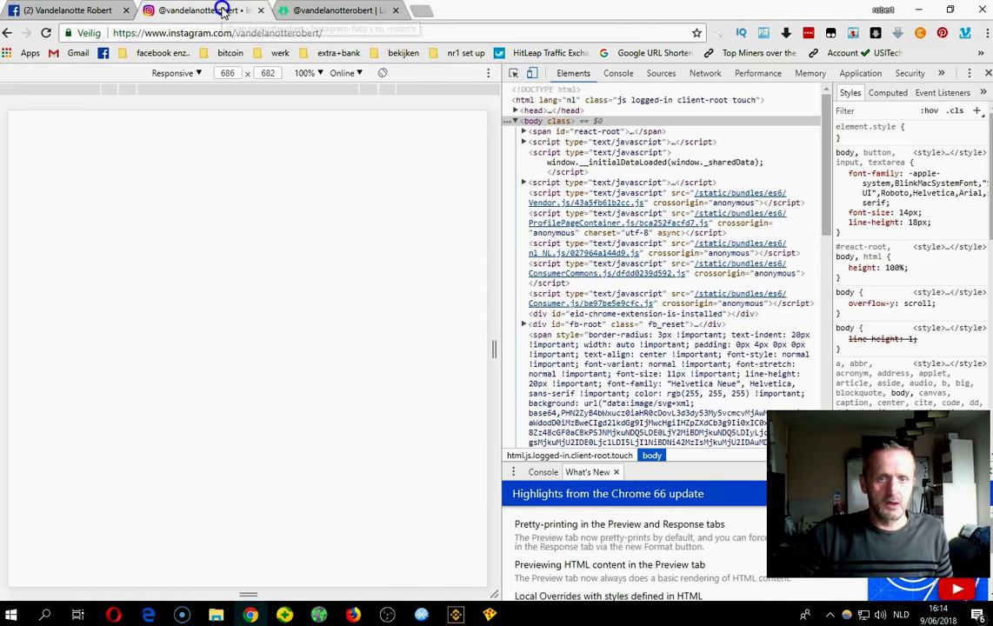
pyautogui.click(310, 12)
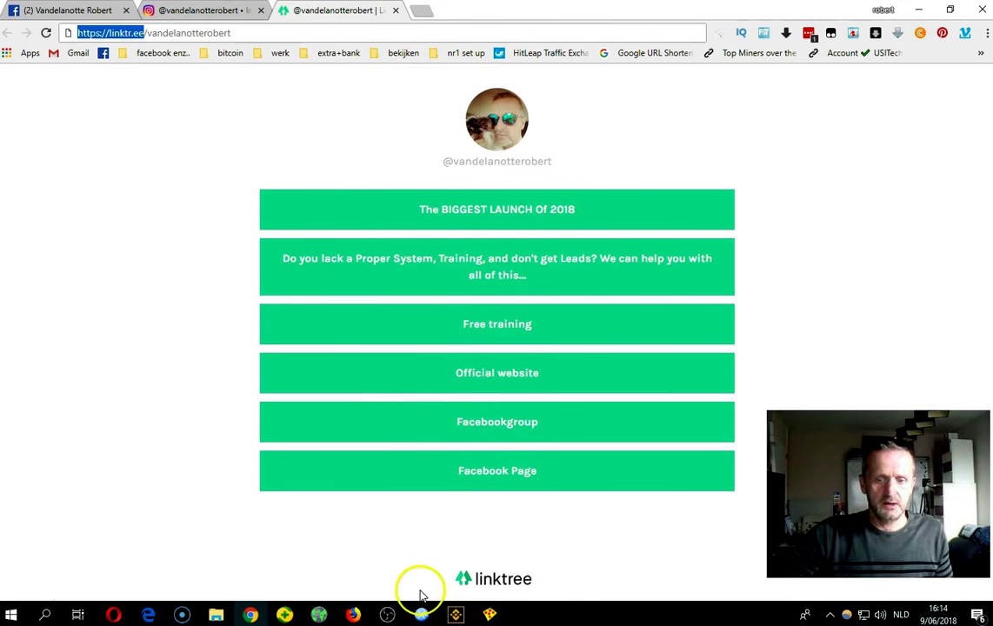
# Step: Log in to the Linktree admin from the Linktree home page and look through the live preview of the links
pyautogui.click(503, 578)
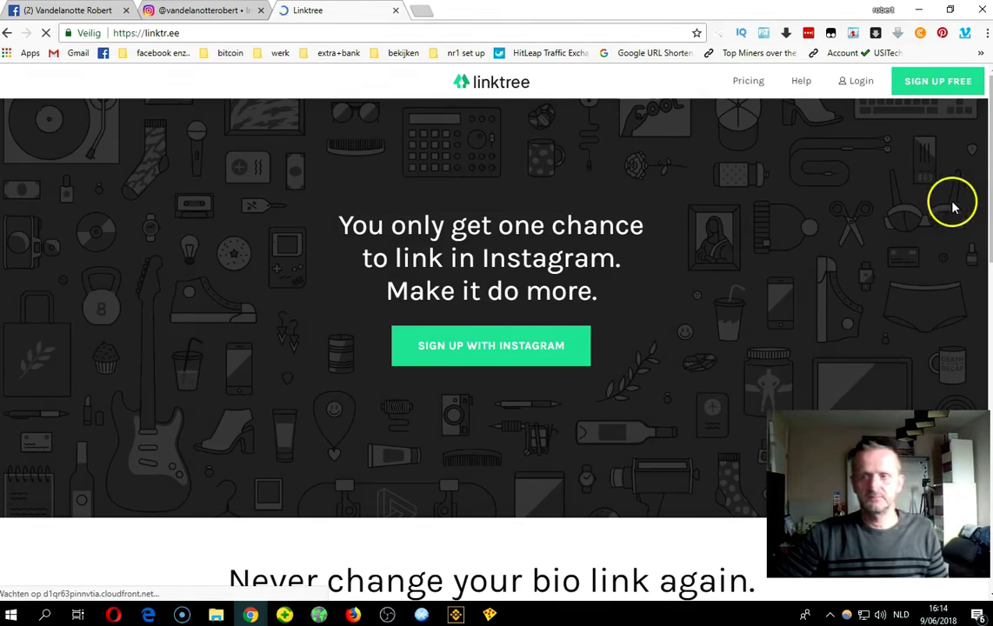
pyautogui.click(863, 86)
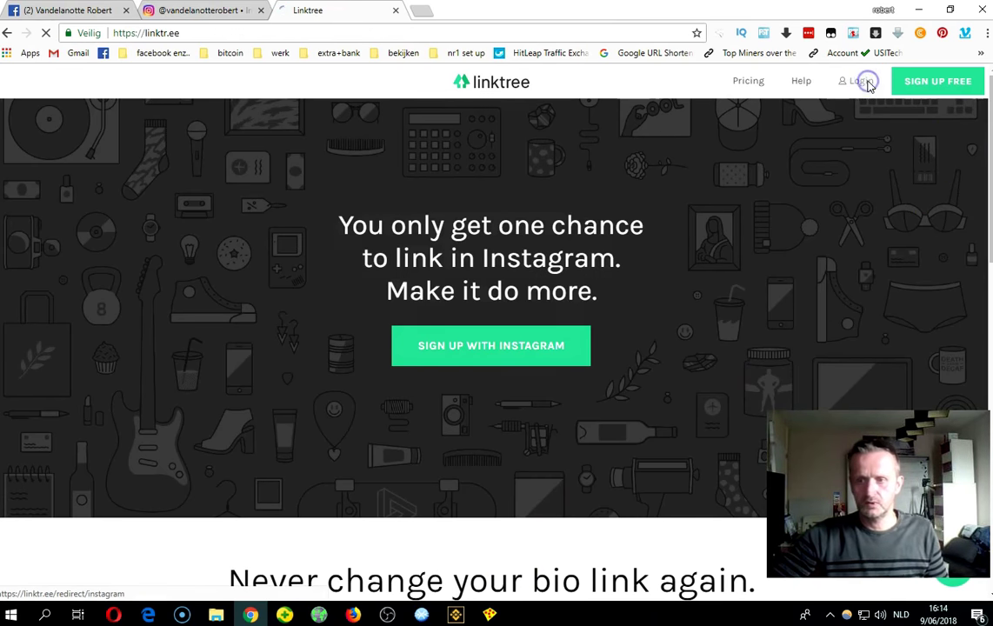
pyautogui.click(764, 206)
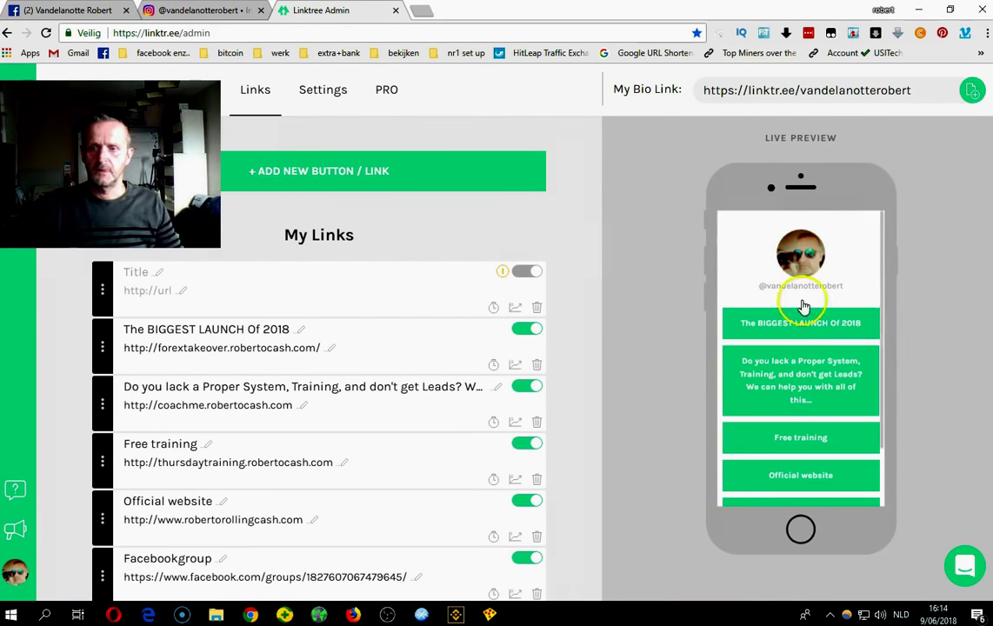
pyautogui.scroll(-1, 816, 414)
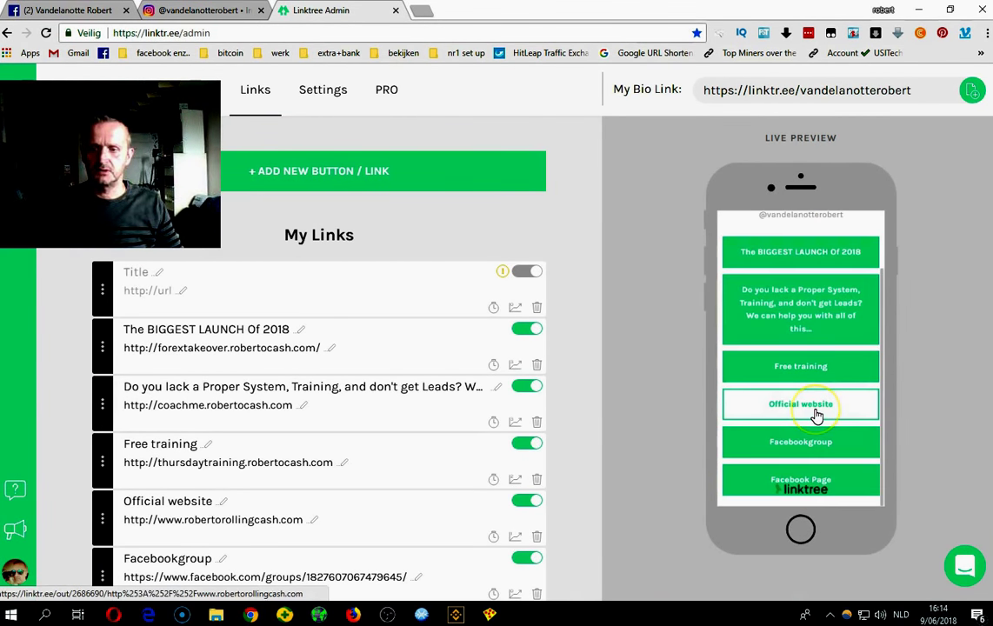
pyautogui.scroll(1, 816, 416)
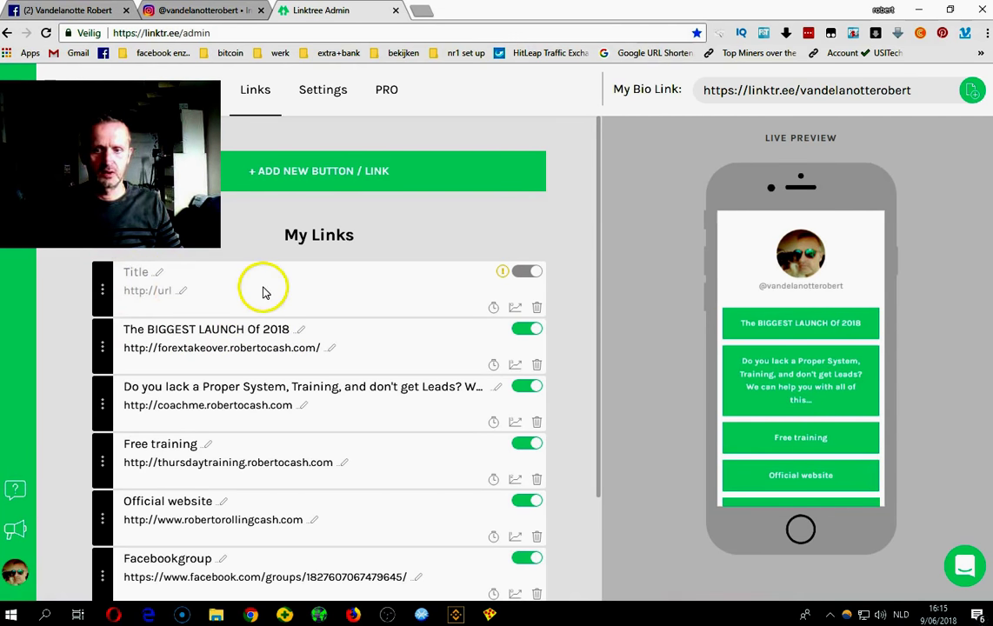
# Step: Delete the empty untitled link at the start of the My Links list
pyautogui.click(538, 309)
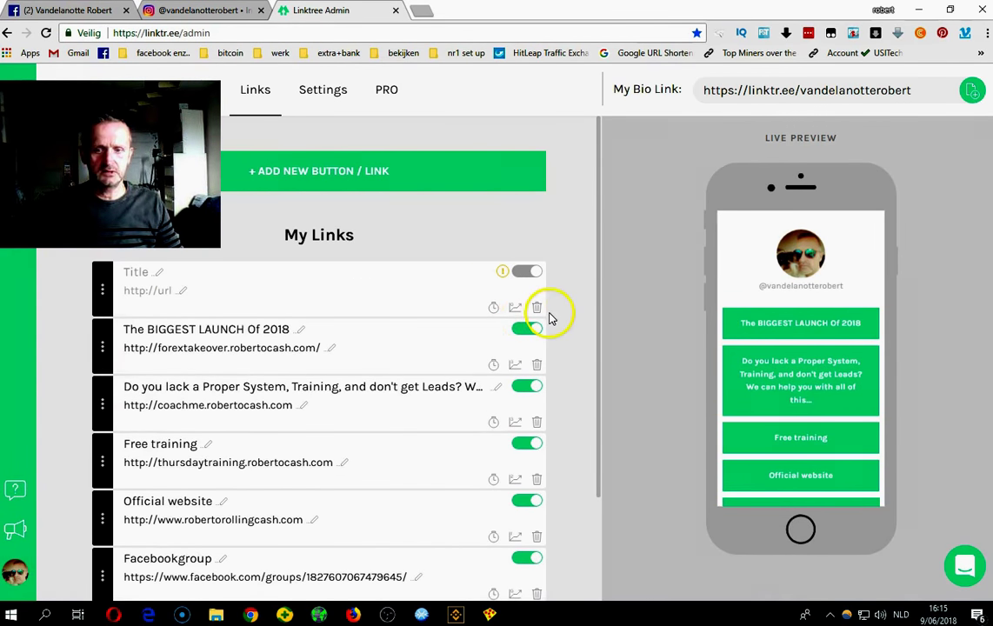
pyautogui.click(538, 309)
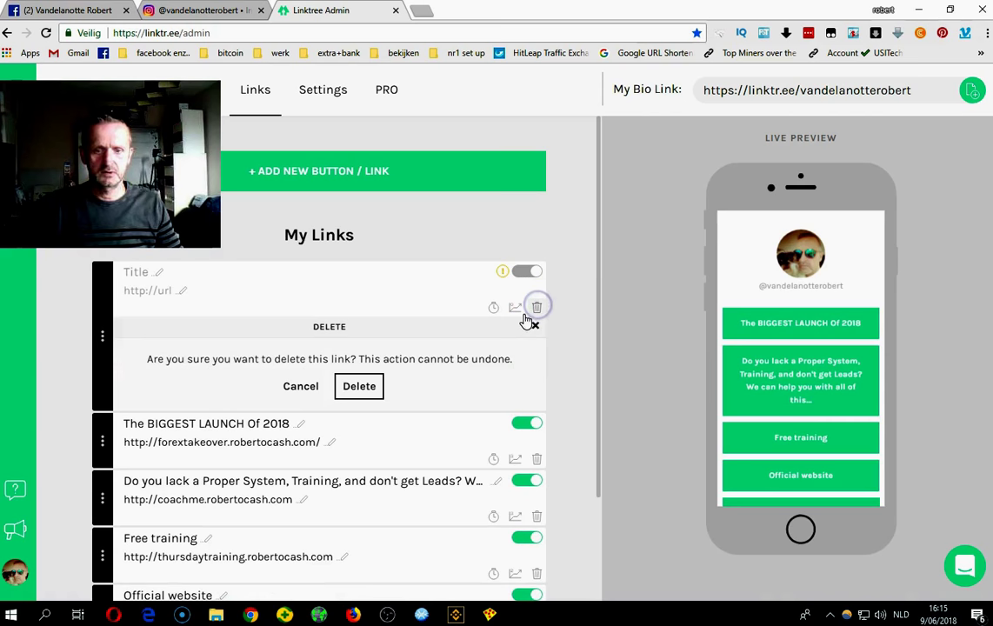
pyautogui.click(372, 387)
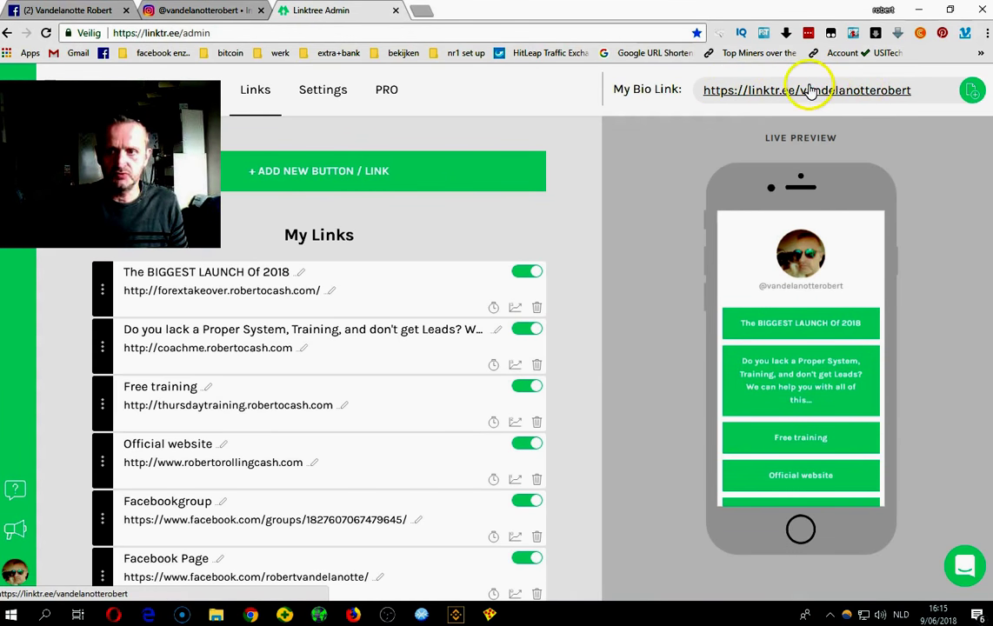
pyautogui.click(973, 94)
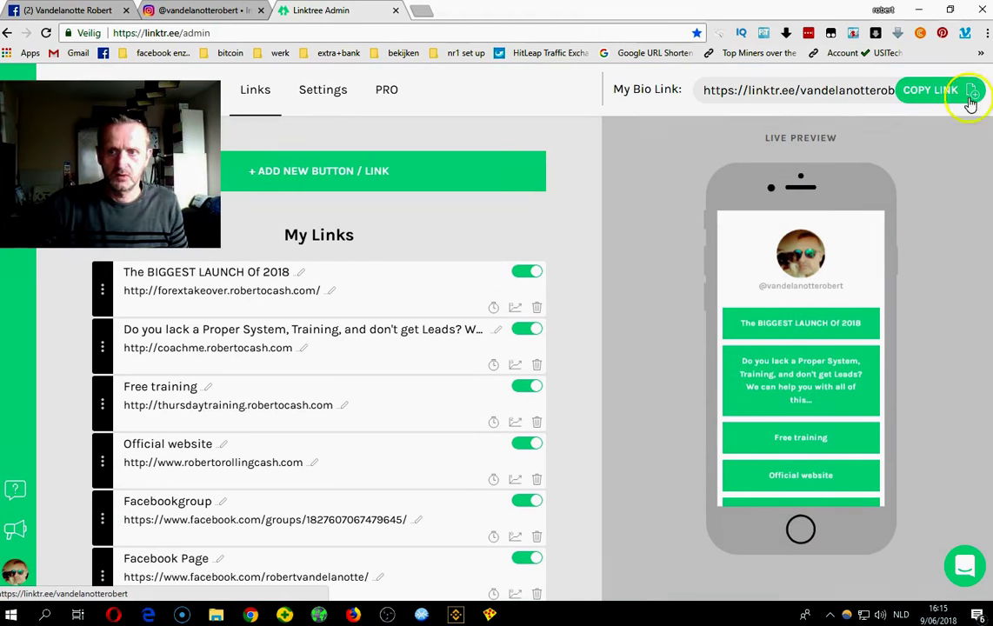
pyautogui.click(220, 12)
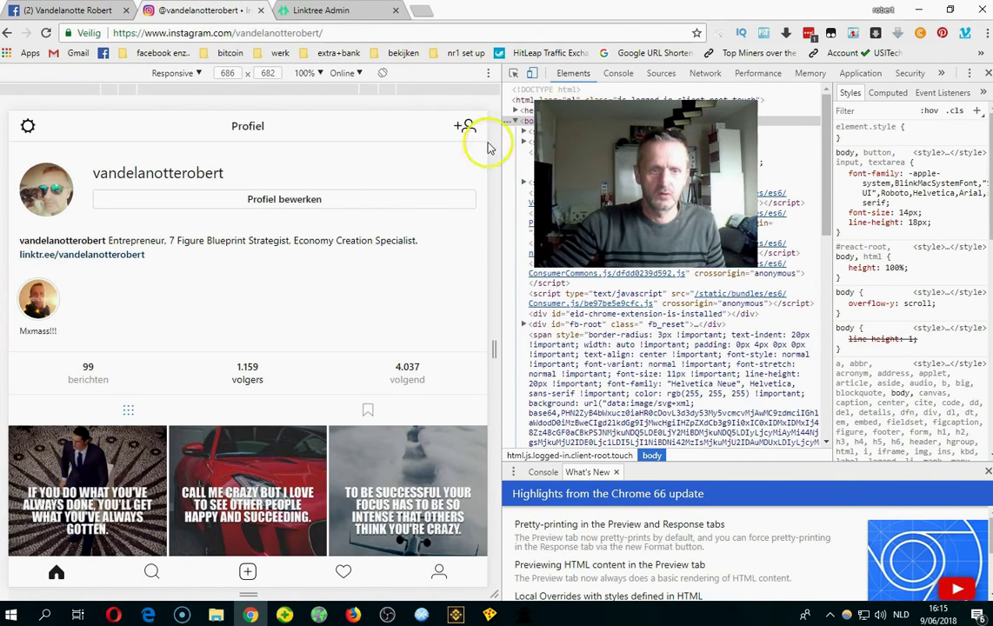
pyautogui.click(26, 129)
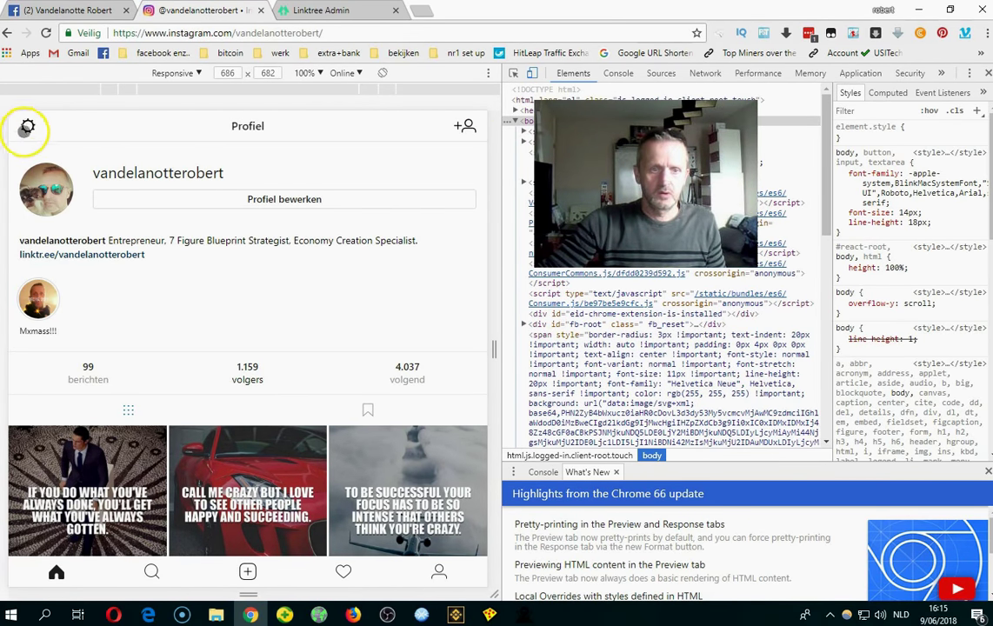
pyautogui.click(26, 148)
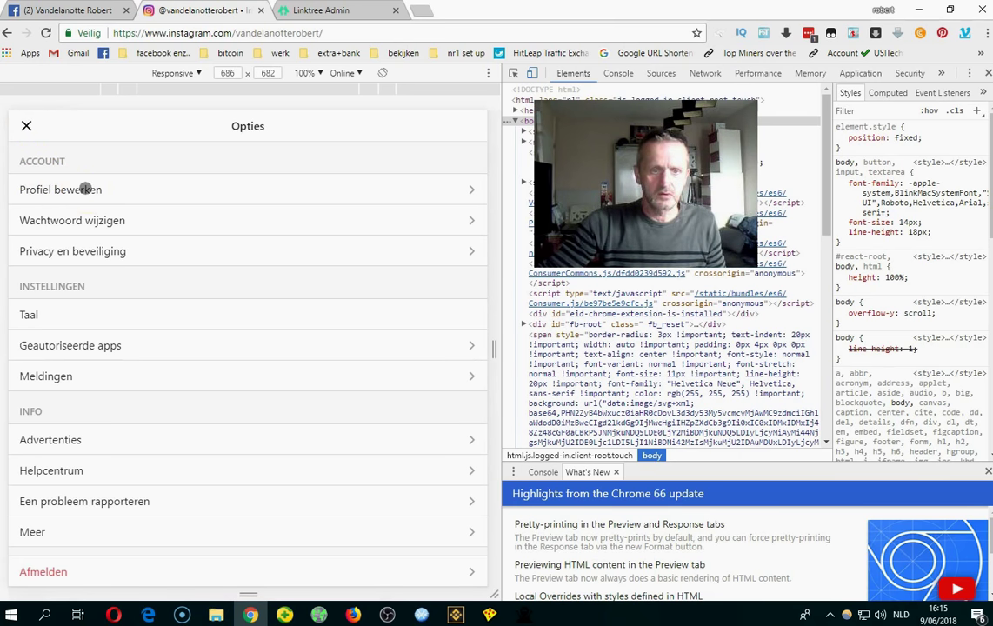
pyautogui.click(85, 188)
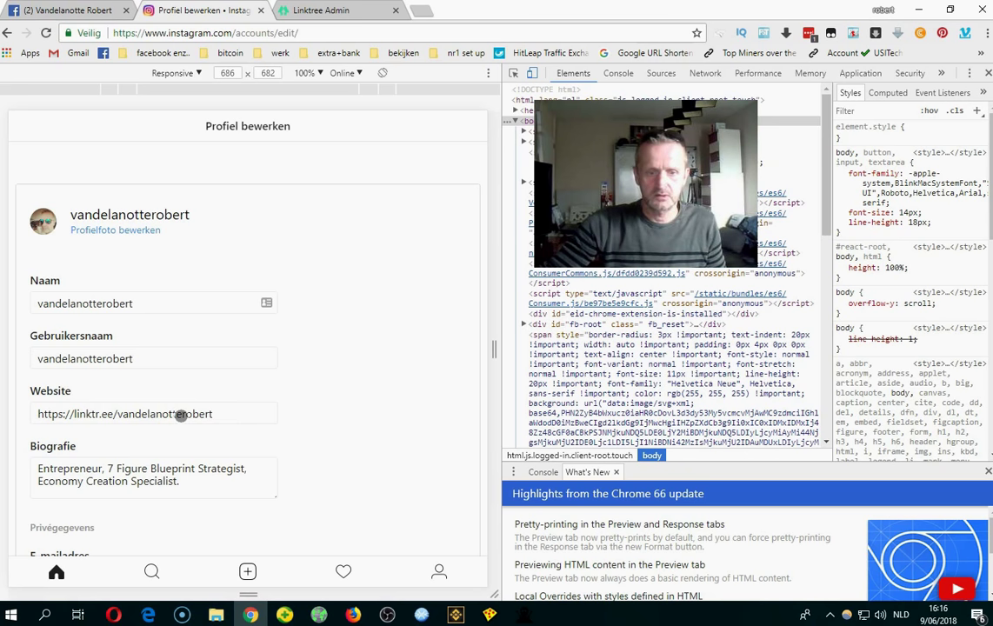
pyautogui.click(9, 33)
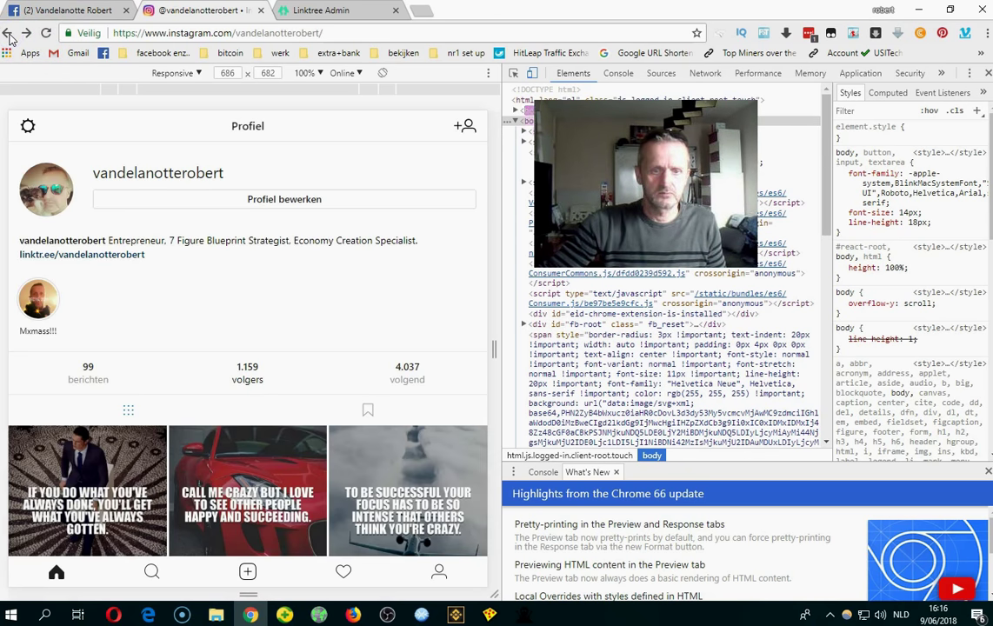
# Step: Return to the Instagram feed, switch to the Linktree admin, and review the My Links list and its live preview
pyautogui.click(9, 33)
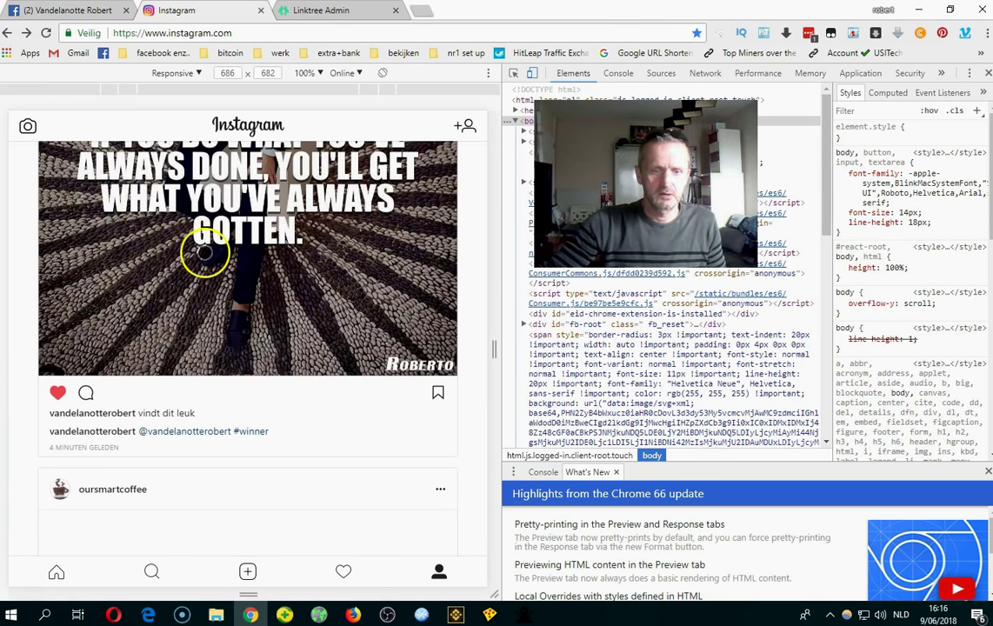
pyautogui.click(354, 13)
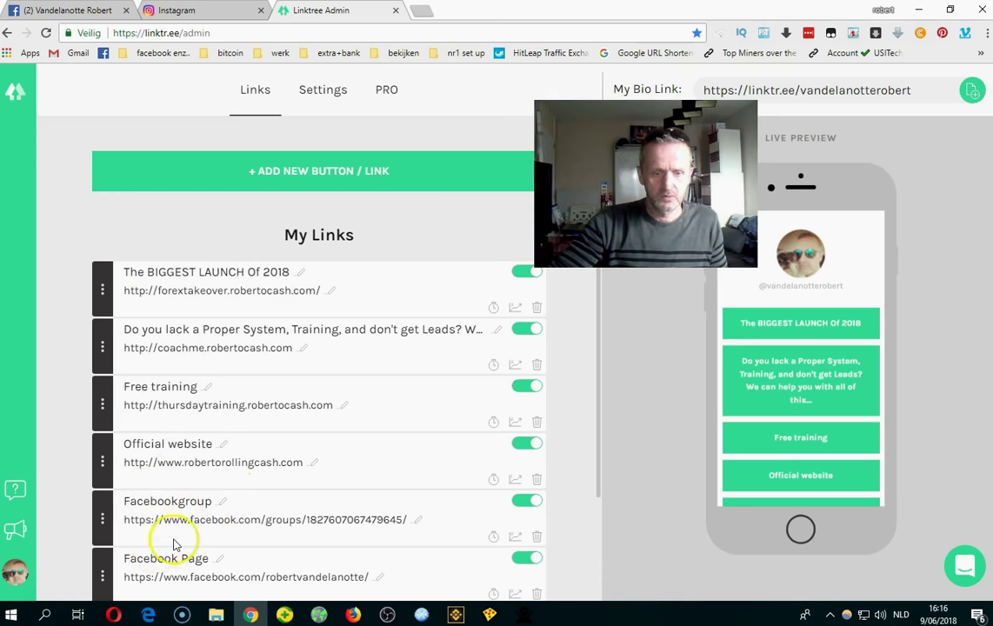
pyautogui.scroll(-1, 217, 504)
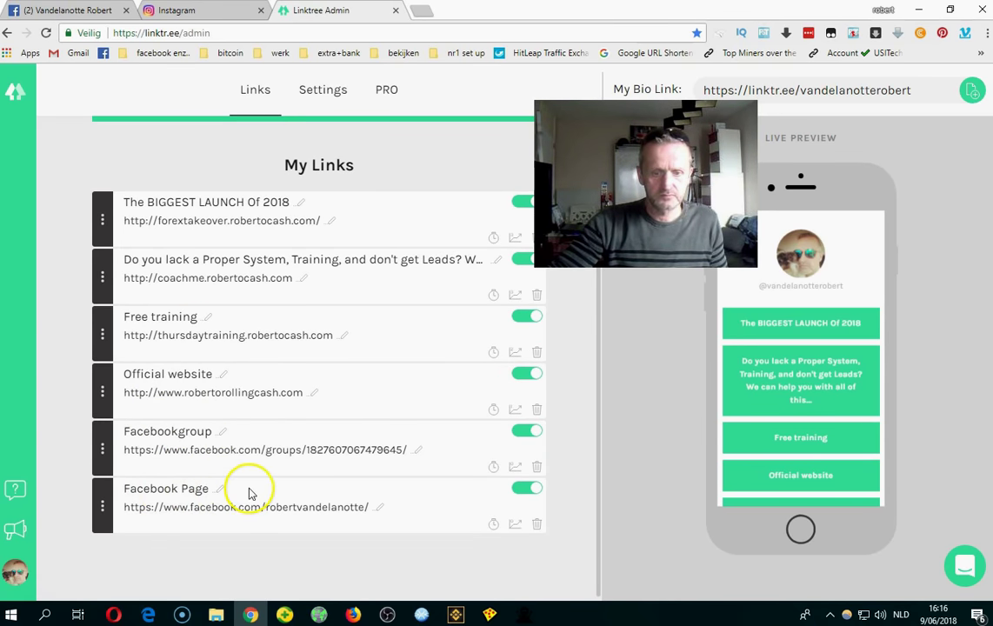
pyautogui.click(103, 222)
pyautogui.moveTo(103, 222)
pyautogui.mouseDown()
pyautogui.moveTo(104, 492)
pyautogui.moveTo(102, 224)
pyautogui.mouseUp()
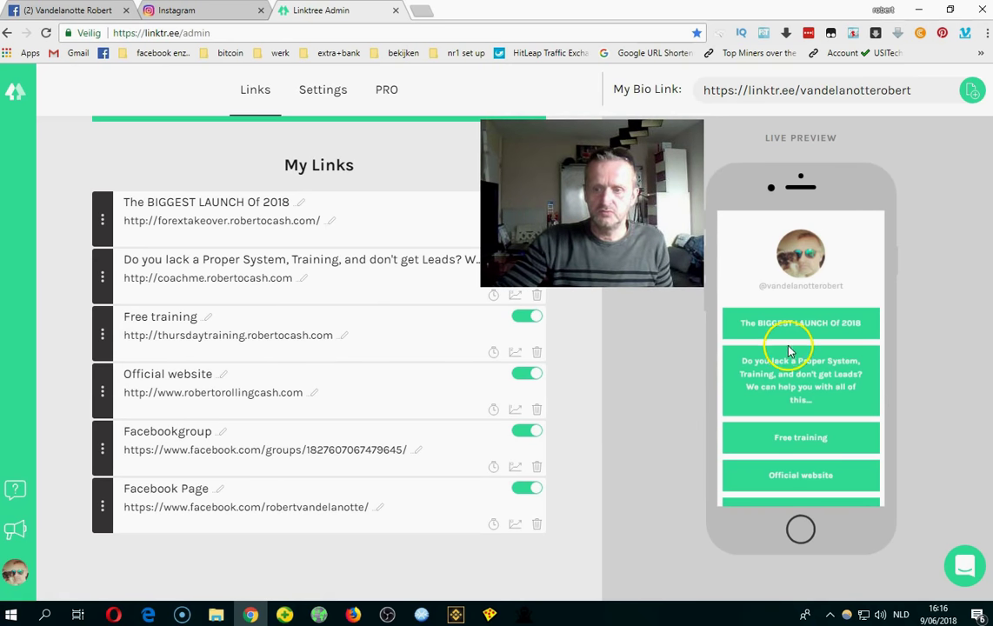
pyautogui.scroll(-1, 793, 351)
pyautogui.scroll(1, 807, 395)
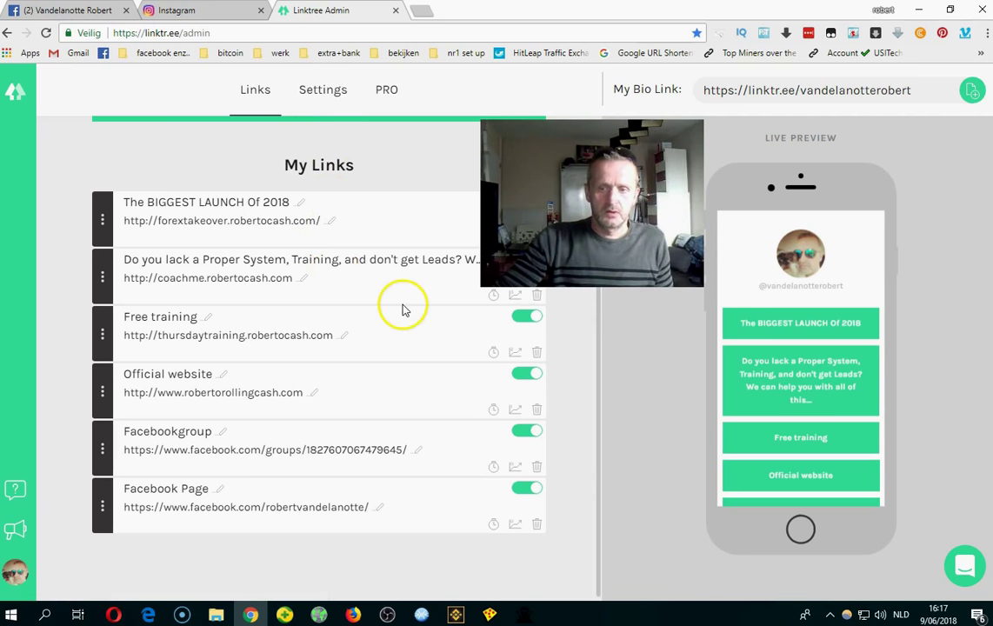
# Step: Close the Instagram tab, reopen instagram.com in a new tab, and inspect the page with the developer tools in responsive view
pyautogui.click(207, 12)
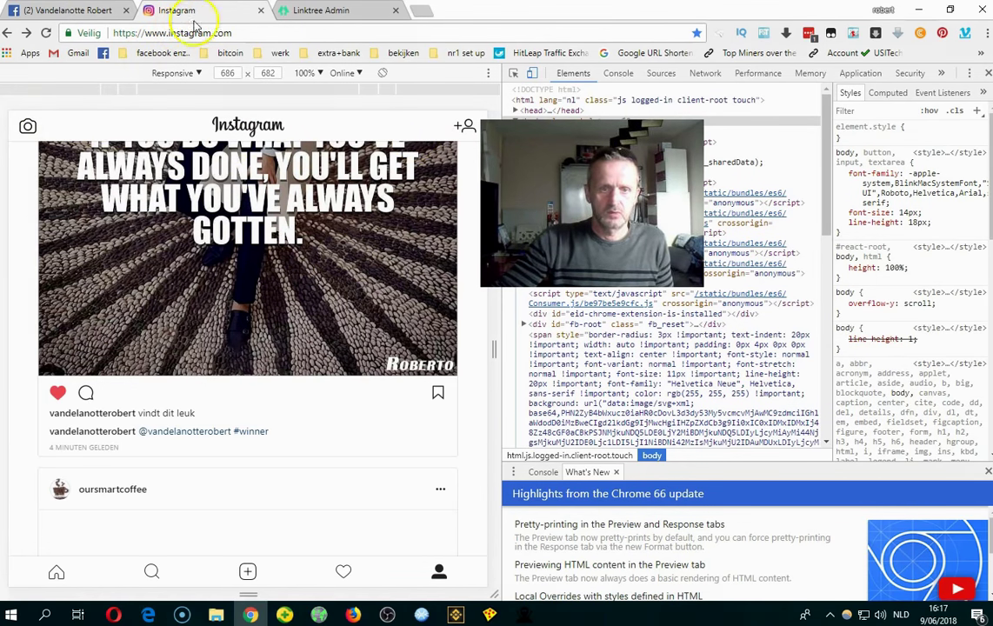
pyautogui.click(261, 11)
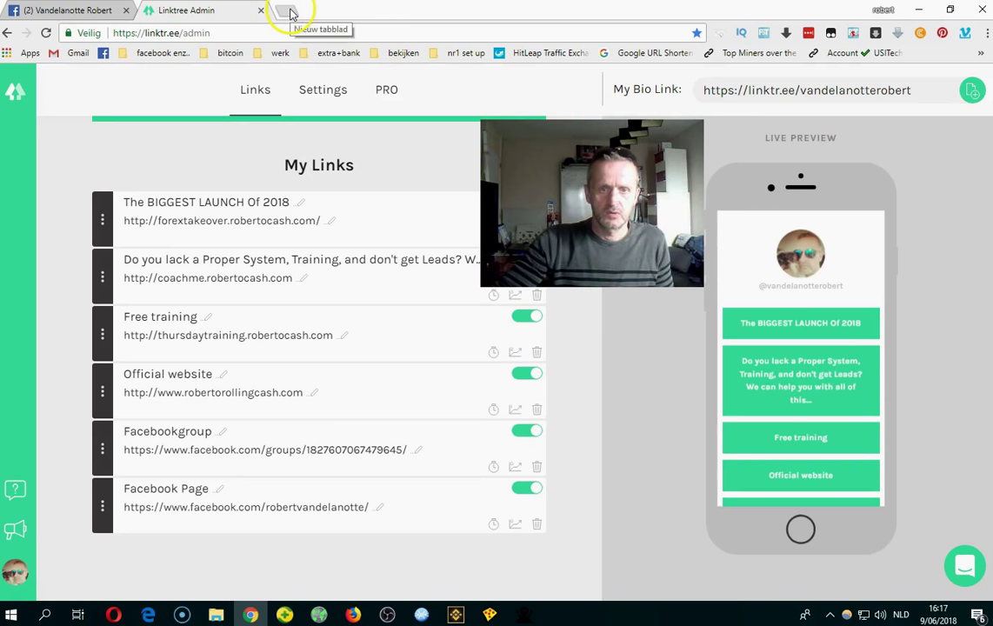
pyautogui.click(289, 14)
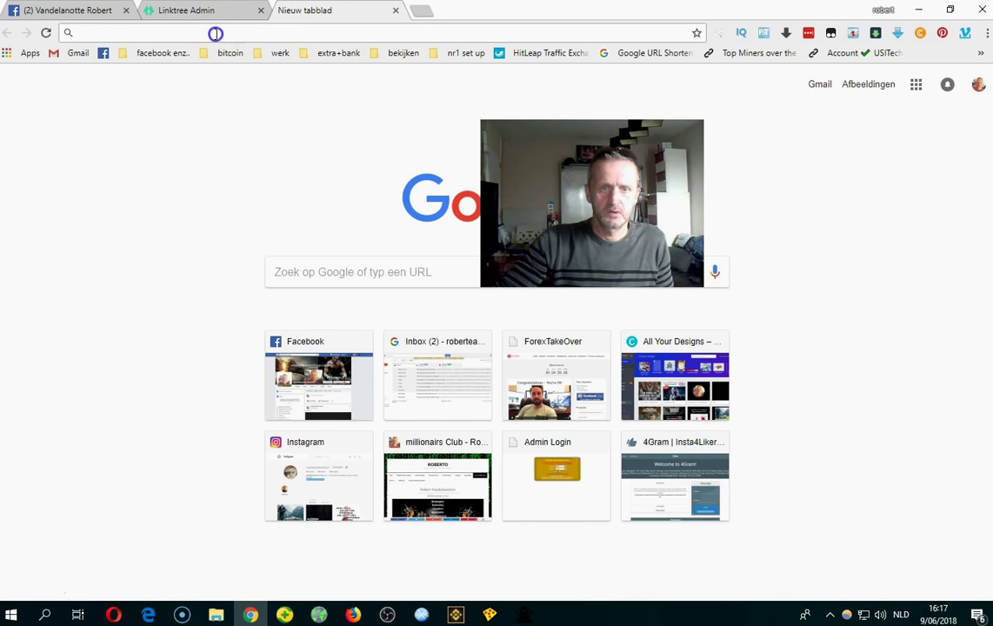
pyautogui.write('insta')
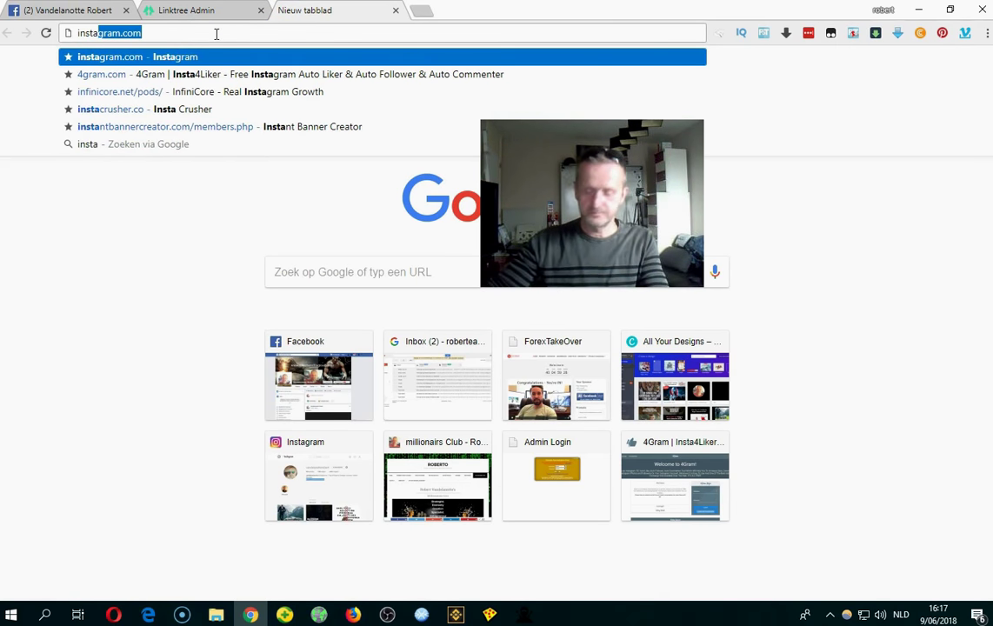
pyautogui.press('Return')
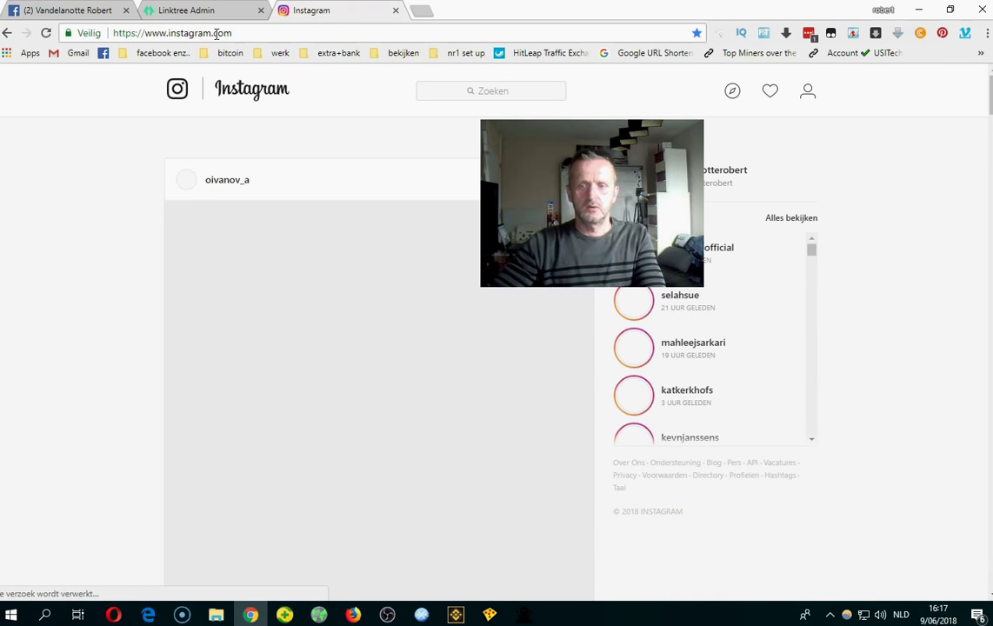
pyautogui.rightClick(892, 262)
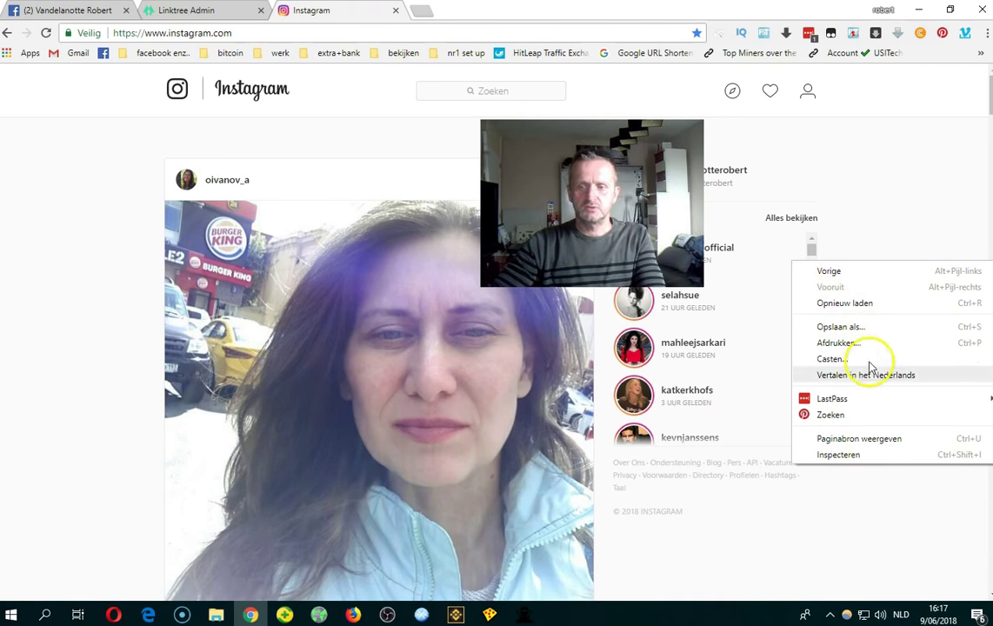
pyautogui.click(878, 456)
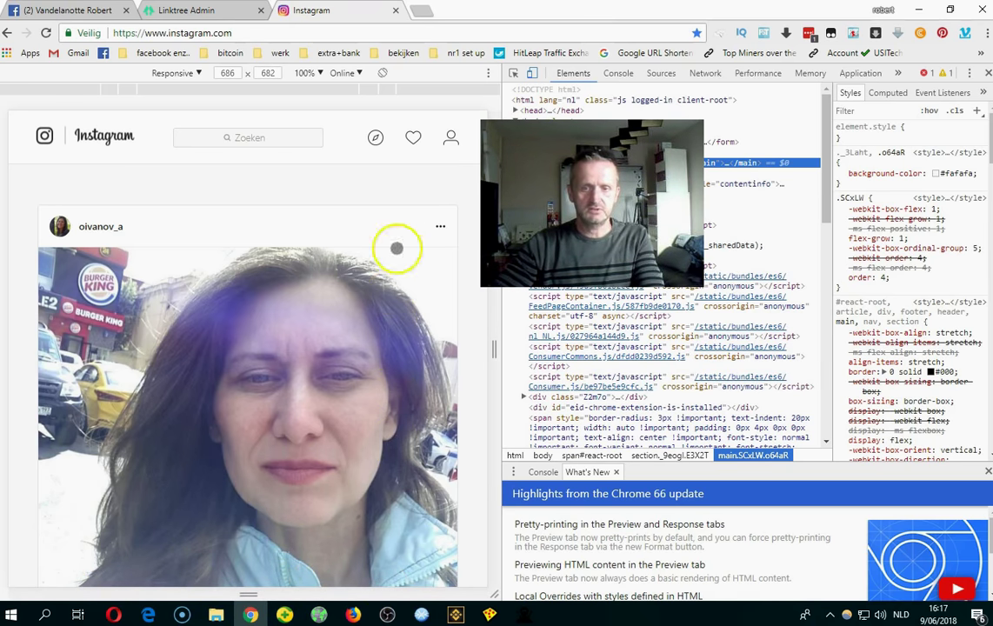
# Step: Open the Instagram profile and view its newest photo post down to the caption with the #winner hashtag
pyautogui.click(451, 137)
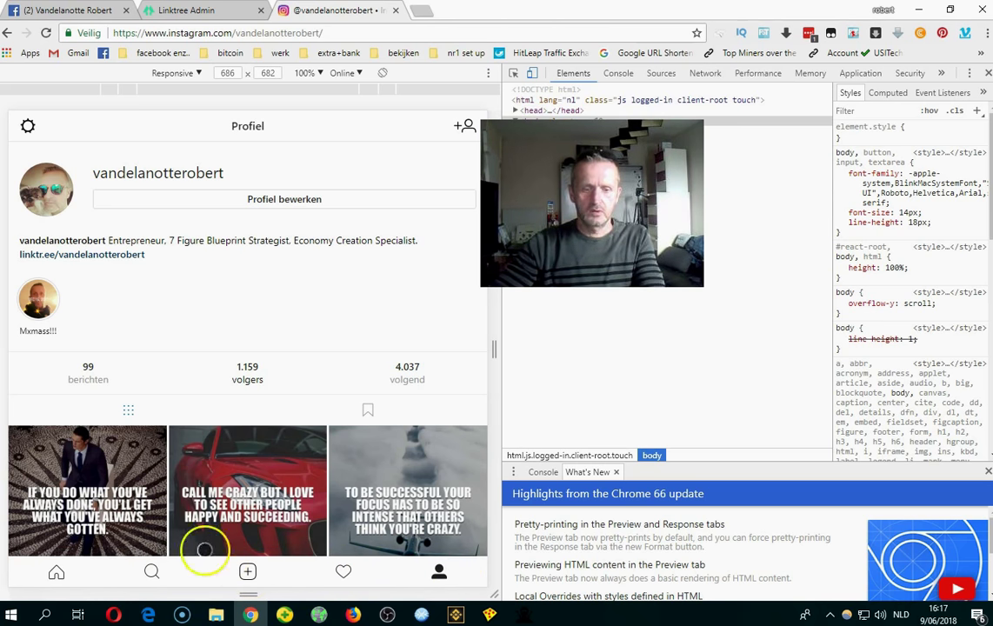
pyautogui.click(111, 440)
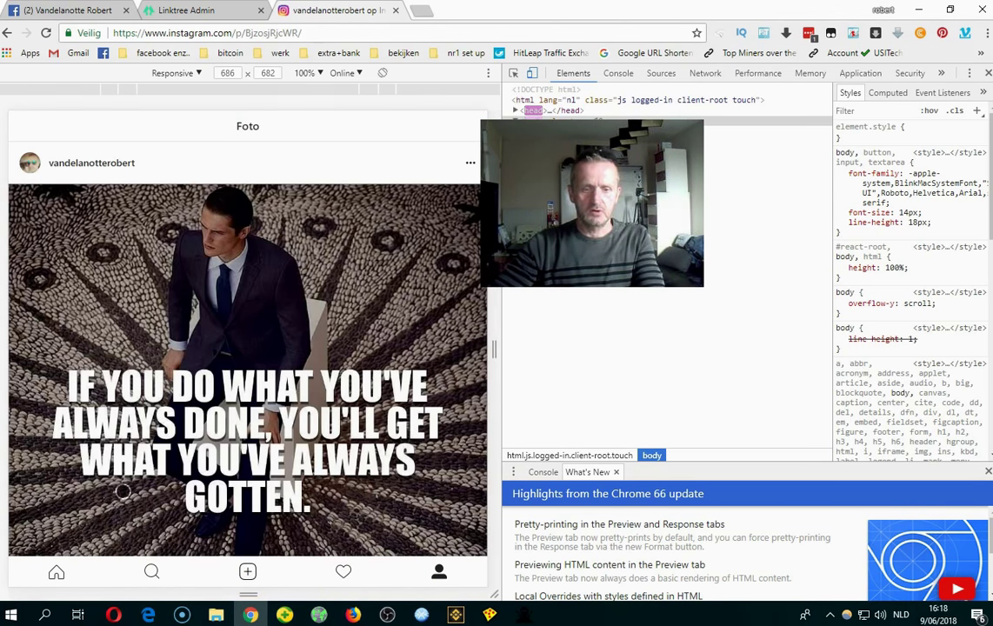
pyautogui.doubleClick(322, 302)
pyautogui.scroll(-2, 323, 302)
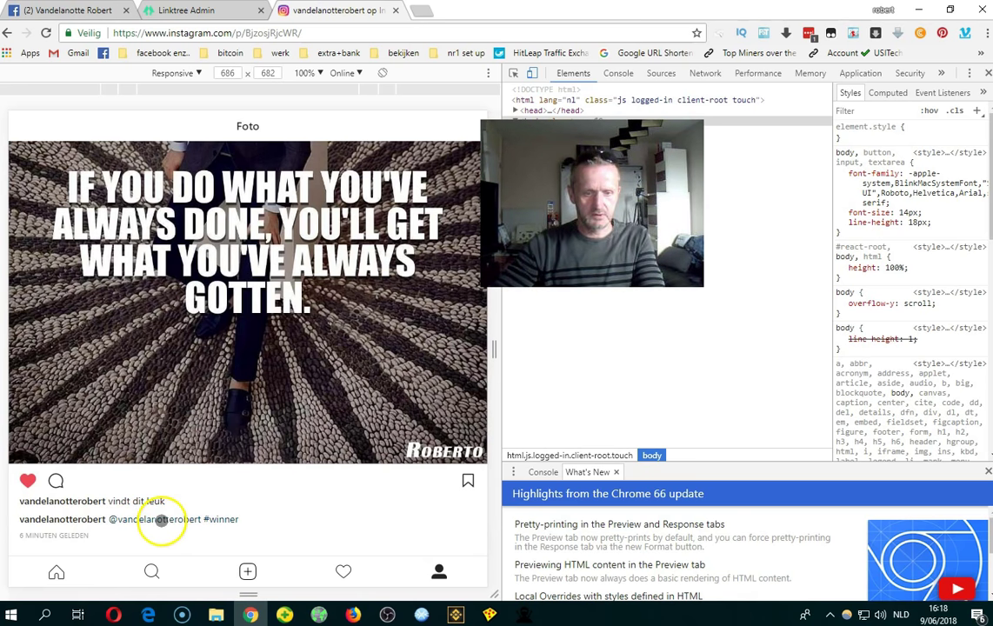
# Step: Follow the account mention in the photo's caption to the profile and open the Linktree link in its bio
pyautogui.click(160, 520)
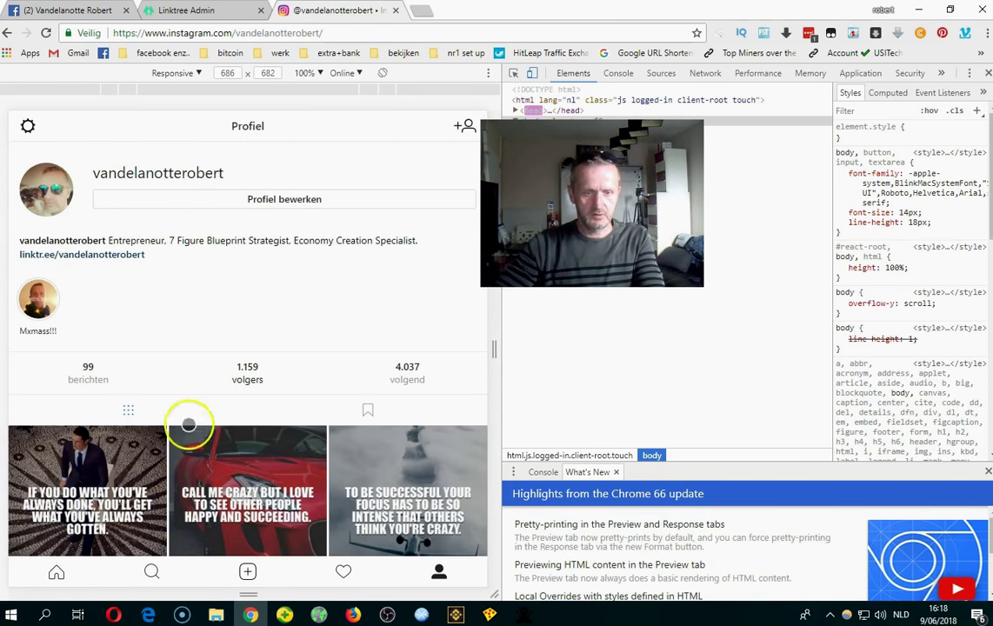
pyautogui.moveTo(228, 311)
pyautogui.mouseDown()
pyautogui.moveTo(98, 274)
pyautogui.moveTo(67, 250)
pyautogui.moveTo(27, 256)
pyautogui.mouseUp()
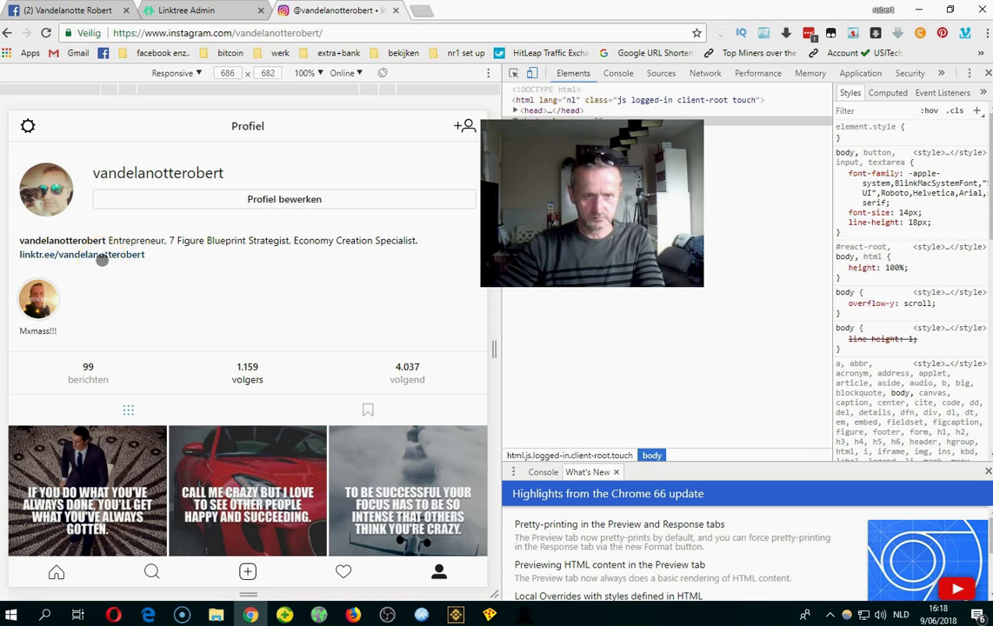
pyautogui.click(101, 255)
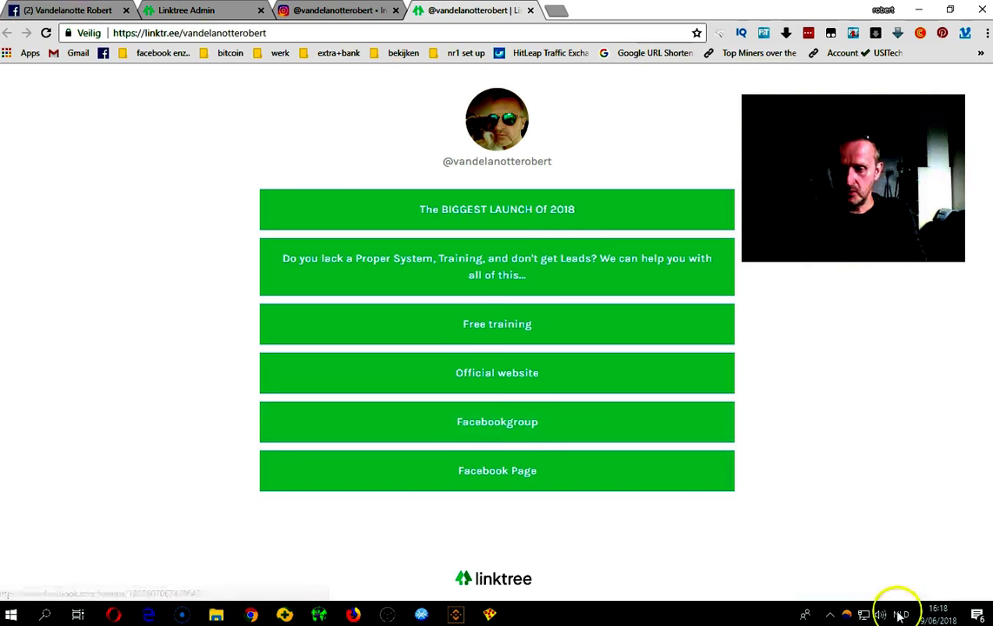
pyautogui.click(937, 614)
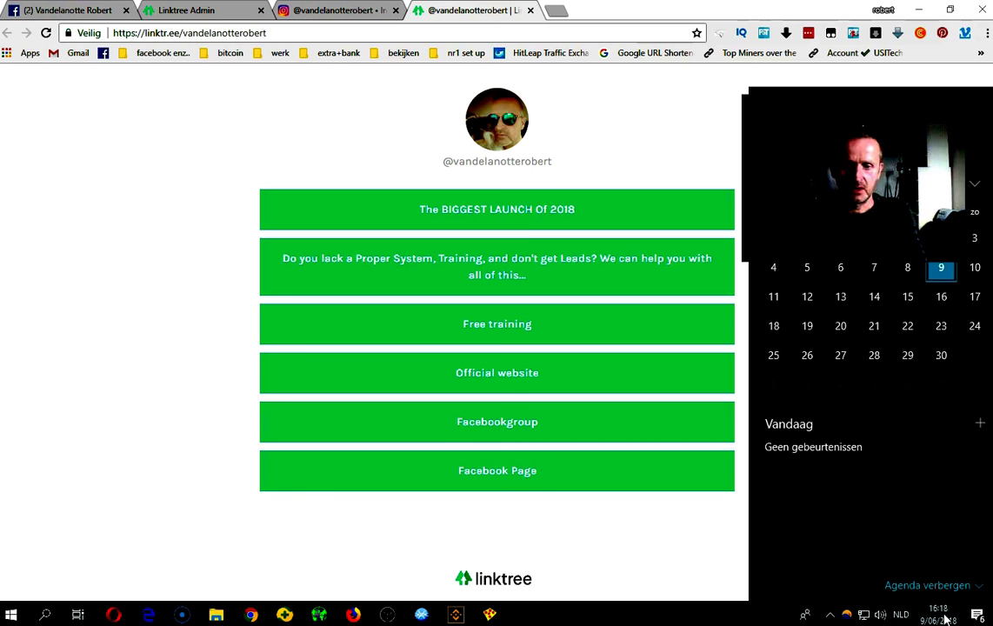
pyautogui.click(731, 546)
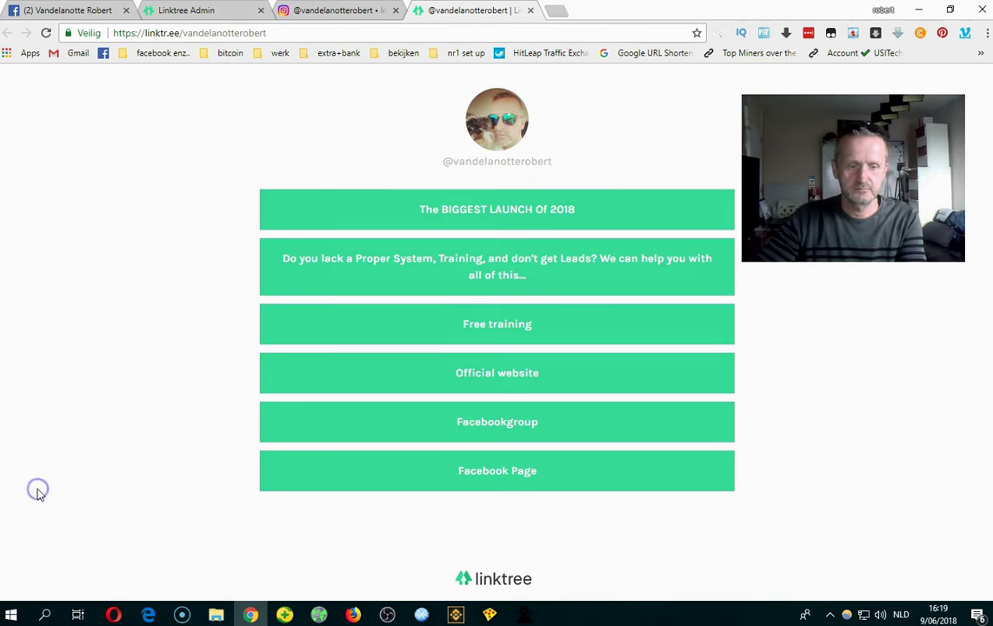
pyautogui.click(45, 614)
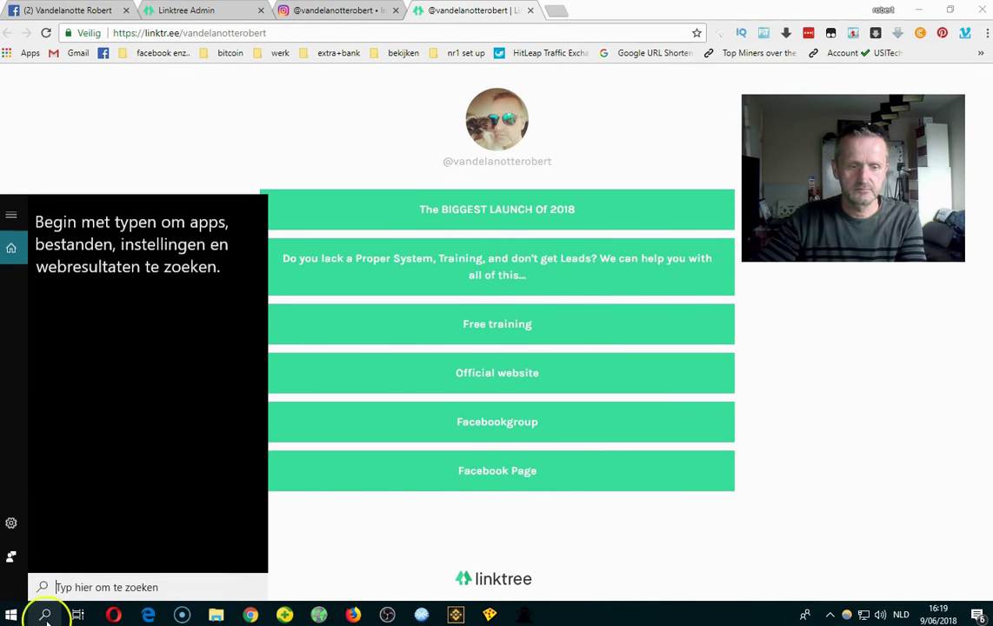
pyautogui.click(182, 121)
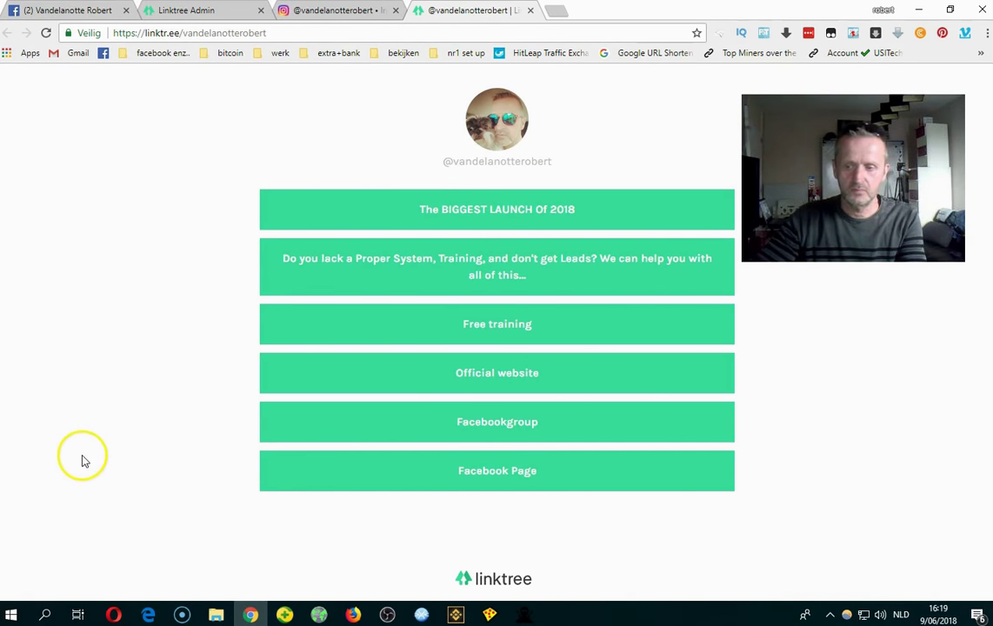